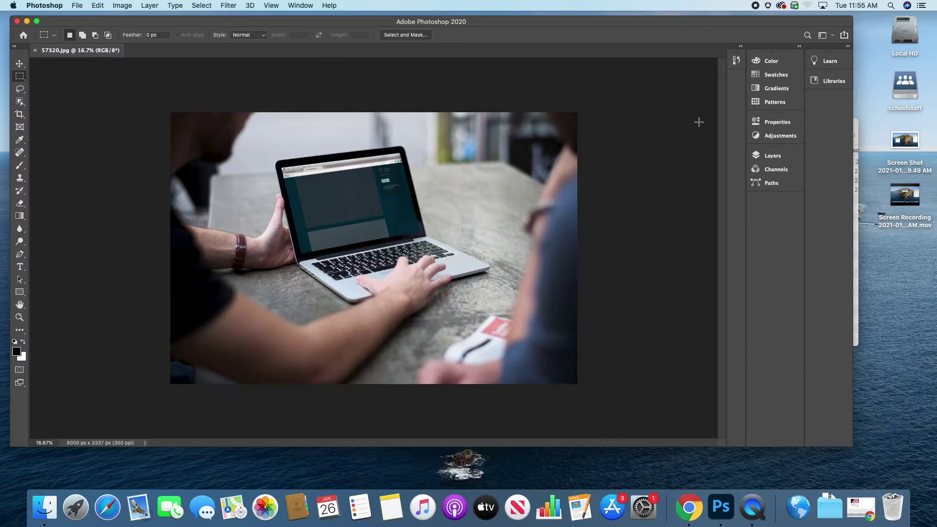
- Enlarge the document window, fit the photo on screen, and float an enlarged Layers panel over the canvas
{"action": "left_click_drag", "start_coordinate": [847, 446], "coordinate": [817, 481]}
{"action": "key", "text": "super+0"}
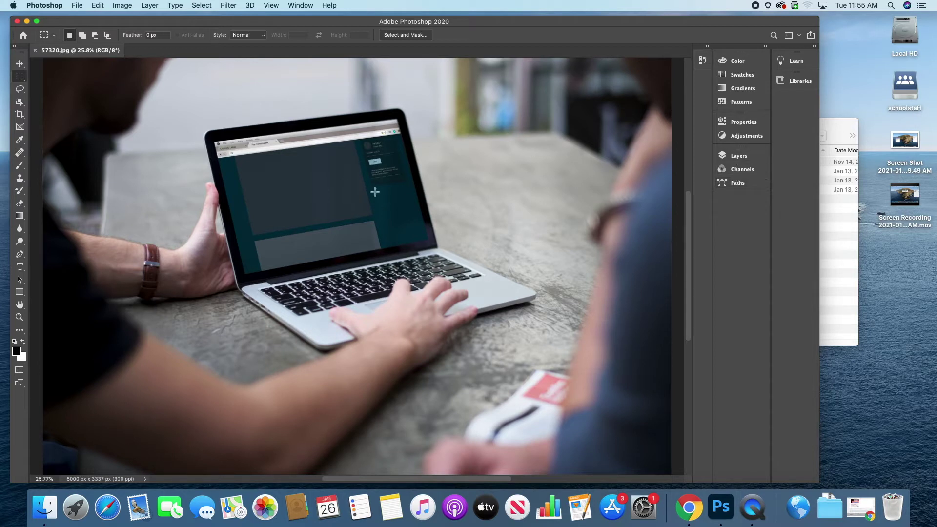
{"action": "left_click", "coordinate": [738, 156]}
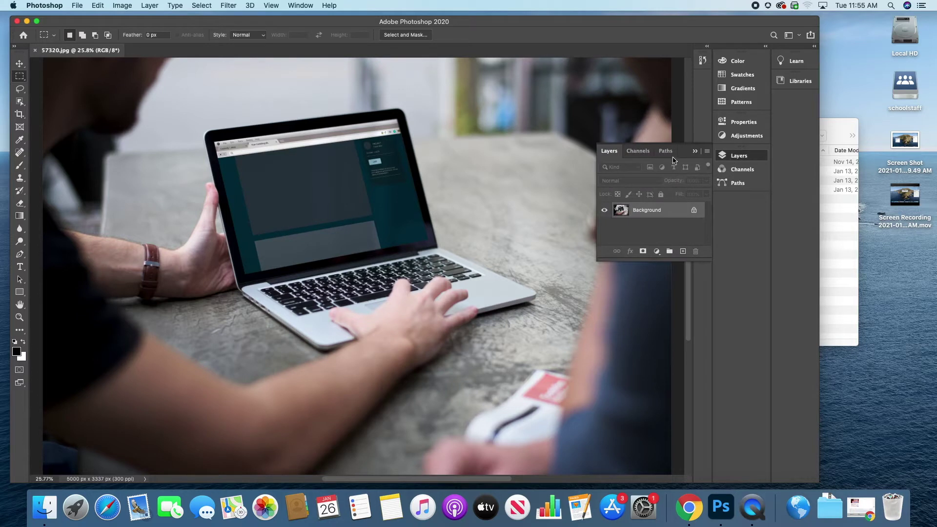
{"action": "left_click_drag", "start_coordinate": [683, 153], "coordinate": [591, 97]}
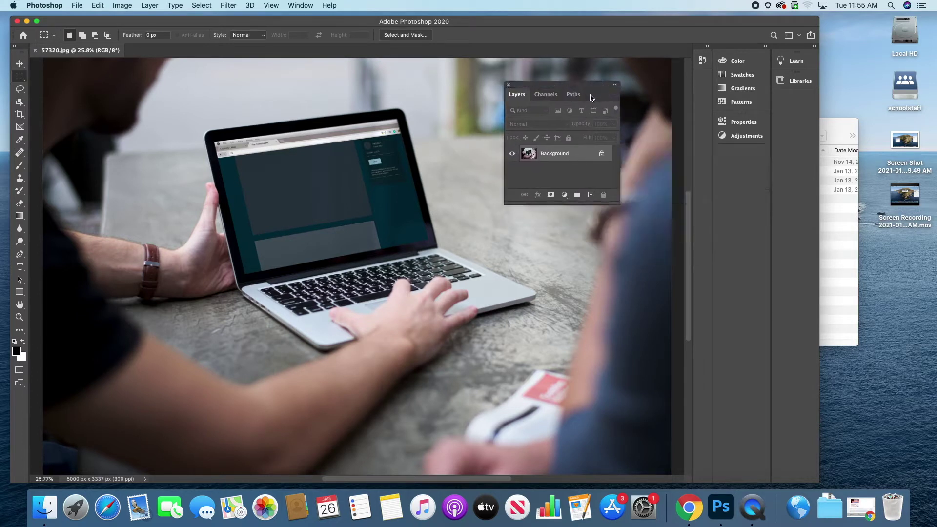
{"action": "left_click_drag", "start_coordinate": [619, 204], "coordinate": [645, 265]}
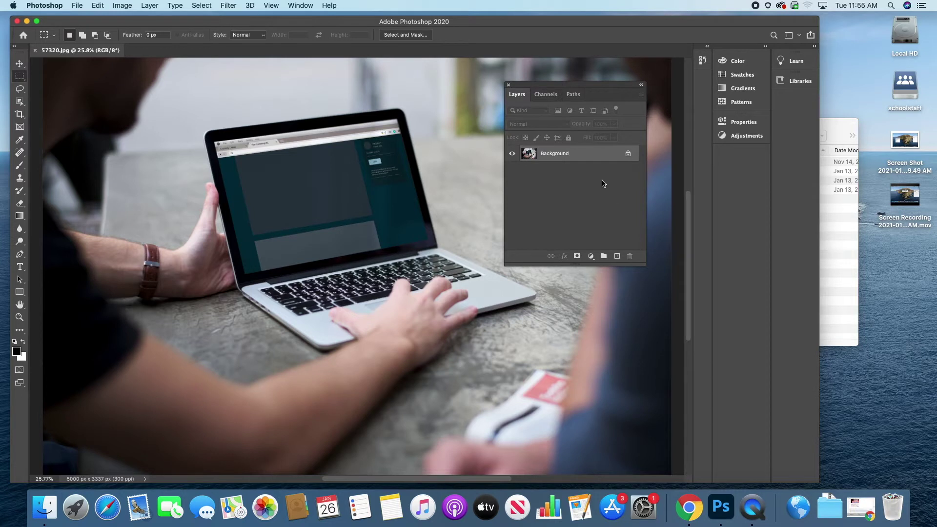
- Unlock the Background layer and add a single new empty layer above it, deleting the surplus Layer 2
{"action": "left_click", "coordinate": [628, 154]}
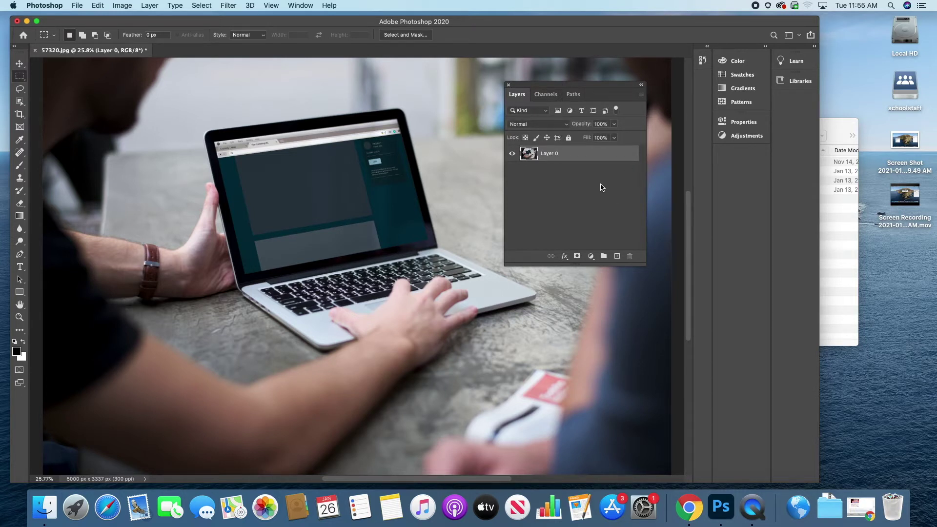
{"action": "left_click", "coordinate": [618, 257]}
{"action": "left_click", "coordinate": [618, 257]}
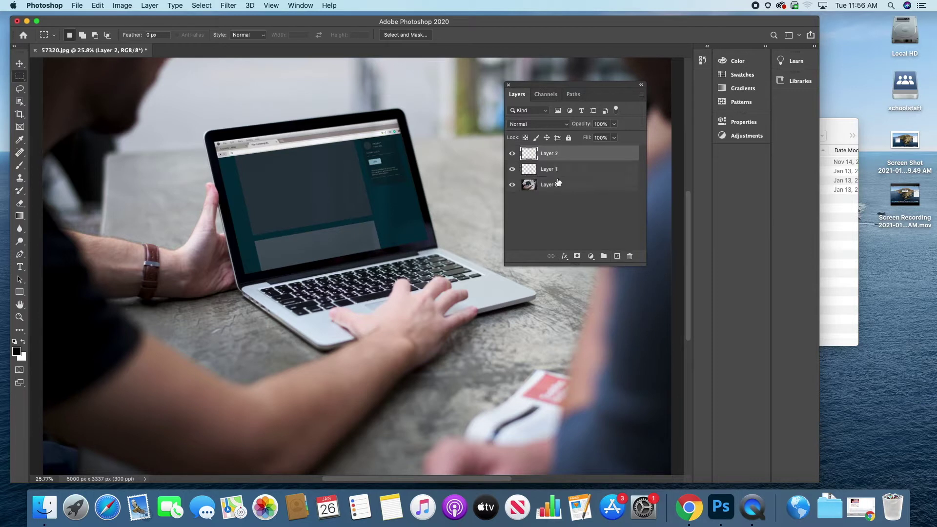
{"action": "left_click", "coordinate": [630, 257]}
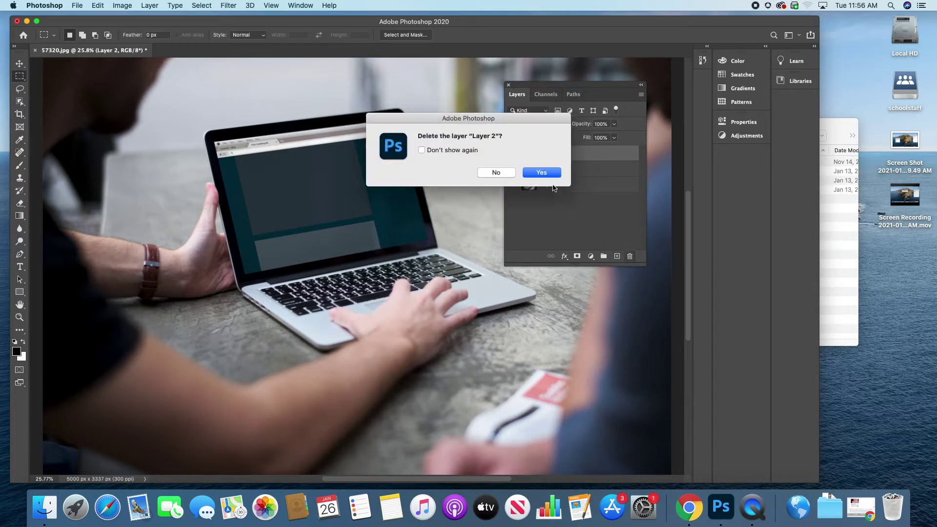
{"action": "left_click", "coordinate": [542, 173]}
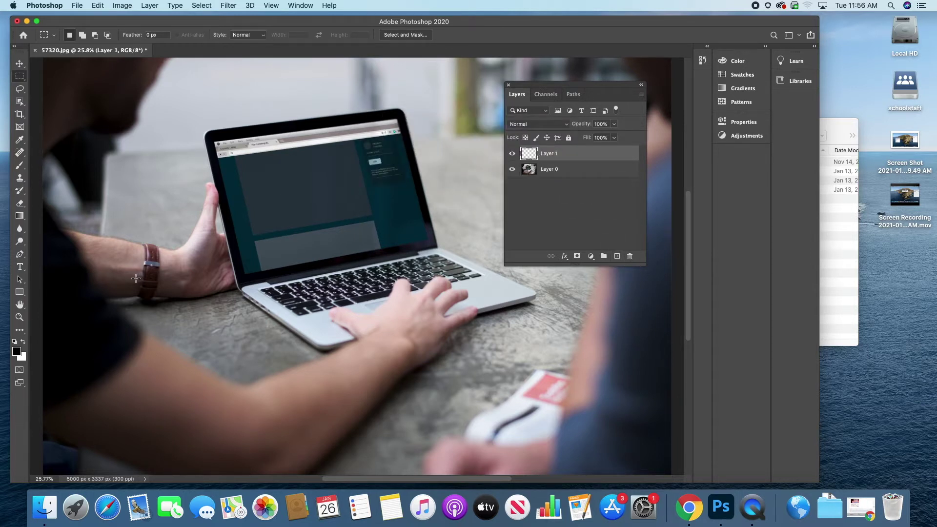
- Draw a rectangle about 1699 × 1141 px over the laptop screen, filled with RGB green and without a stroke
{"action": "left_click", "coordinate": [21, 293]}
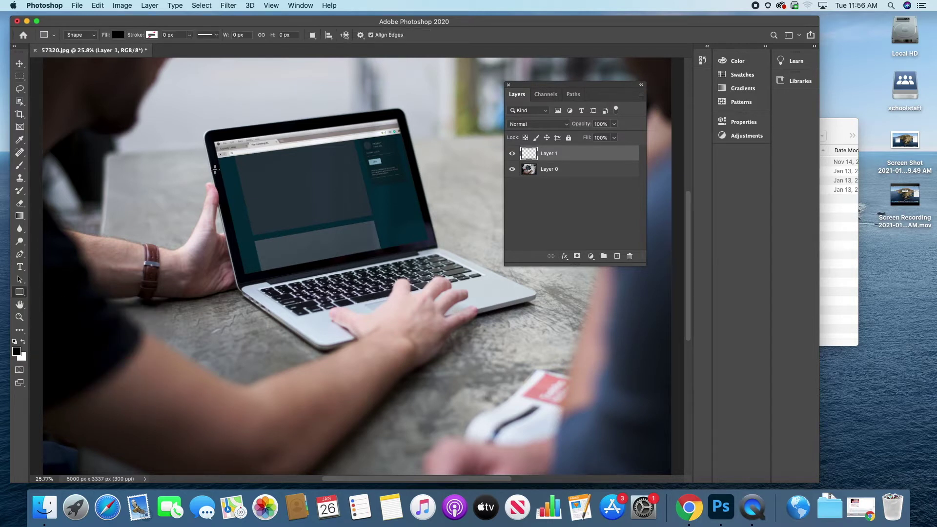
{"action": "left_click", "coordinate": [119, 35]}
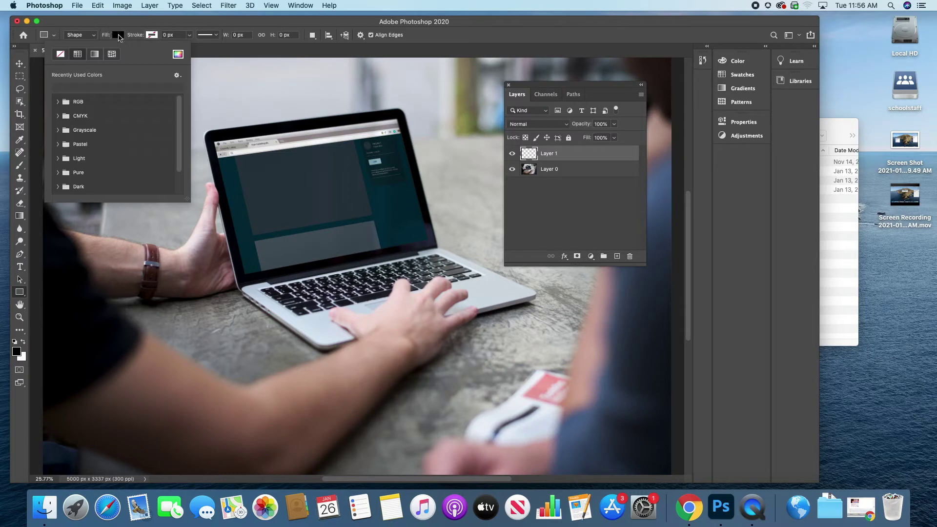
{"action": "left_click", "coordinate": [95, 54]}
{"action": "left_click", "coordinate": [82, 56]}
{"action": "left_click", "coordinate": [58, 102]}
{"action": "left_click", "coordinate": [84, 113]}
{"action": "left_click", "coordinate": [120, 36]}
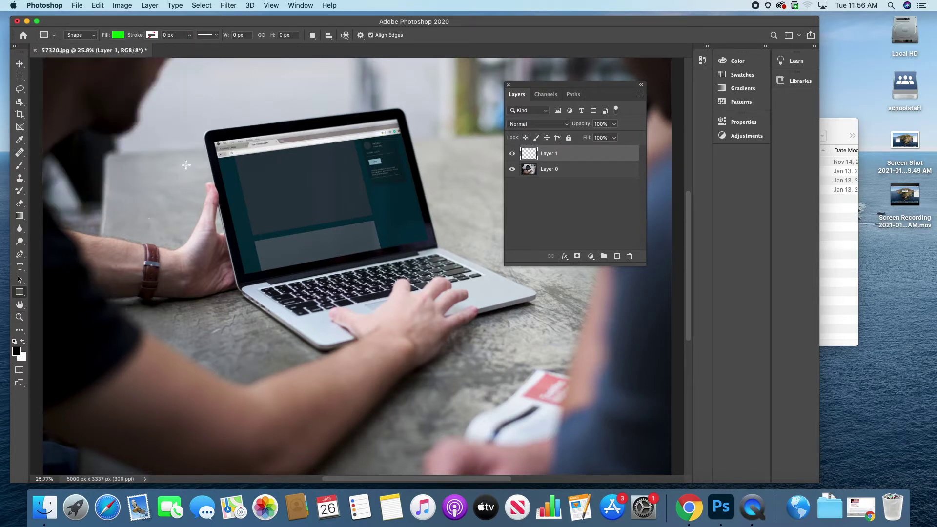
{"action": "left_click_drag", "start_coordinate": [213, 121], "coordinate": [426, 264]}
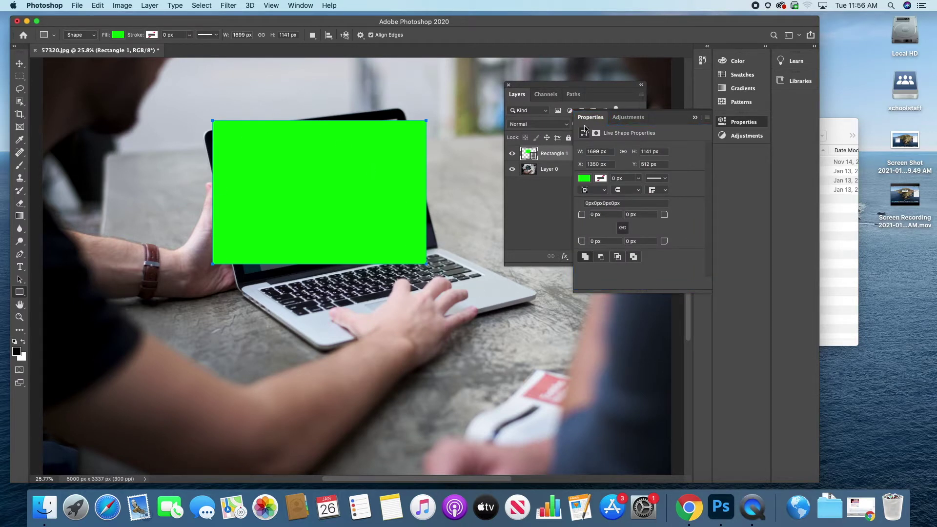
{"action": "left_click", "coordinate": [697, 118]}
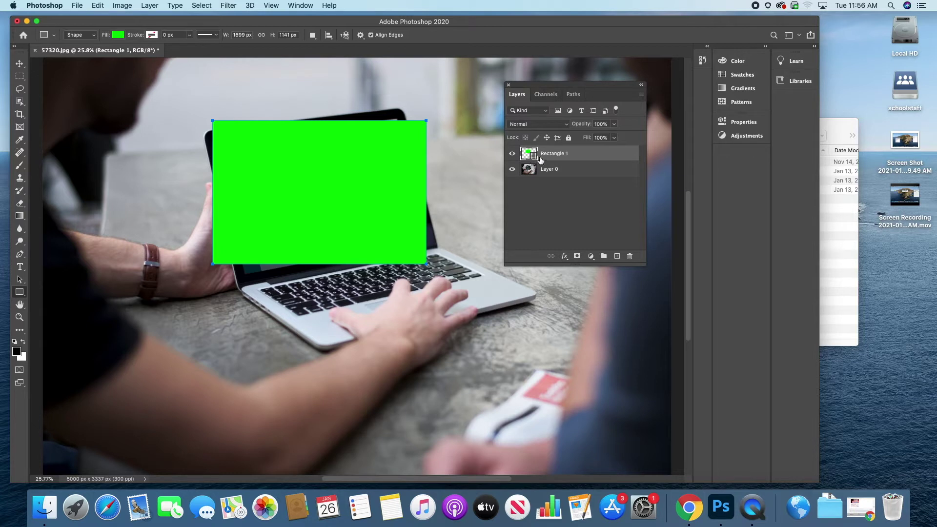
- Convert the green rectangle layer to a smart object
{"action": "right_click", "coordinate": [584, 157]}
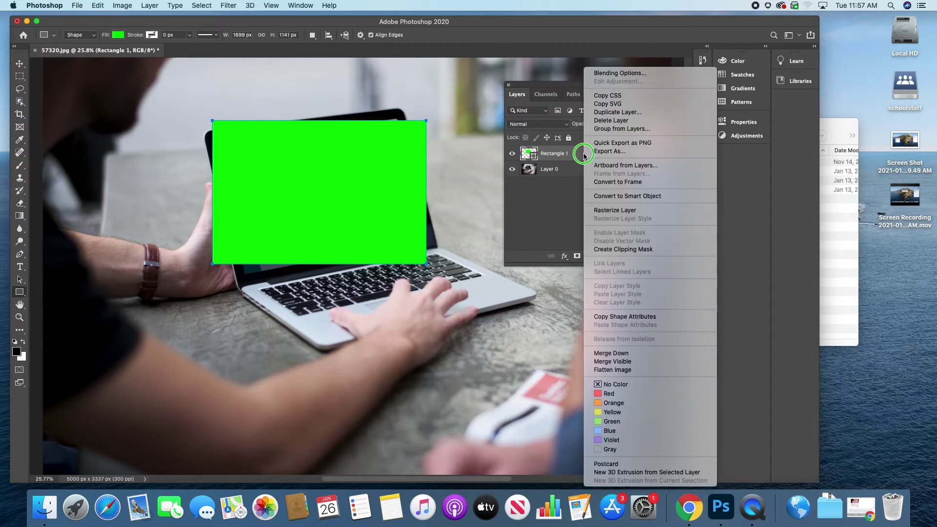
{"action": "left_click", "coordinate": [619, 196]}
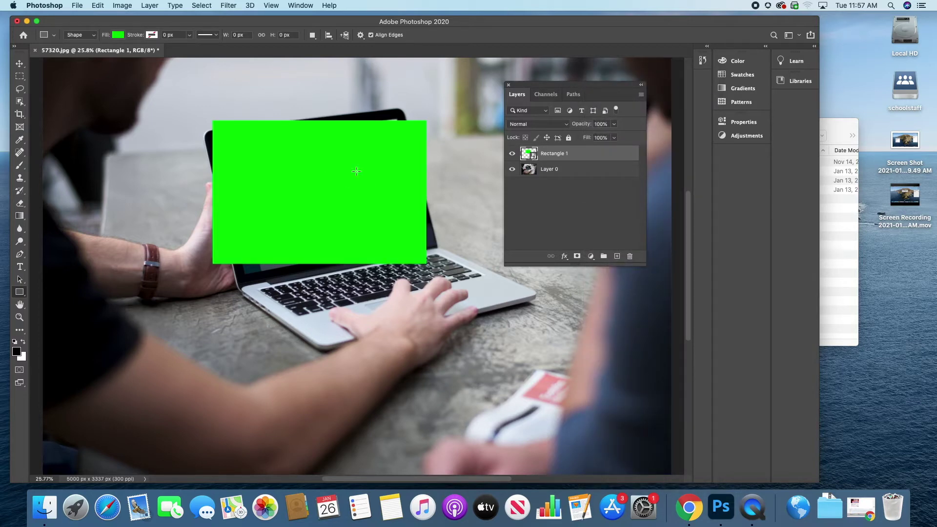
{"action": "left_click", "coordinate": [20, 63]}
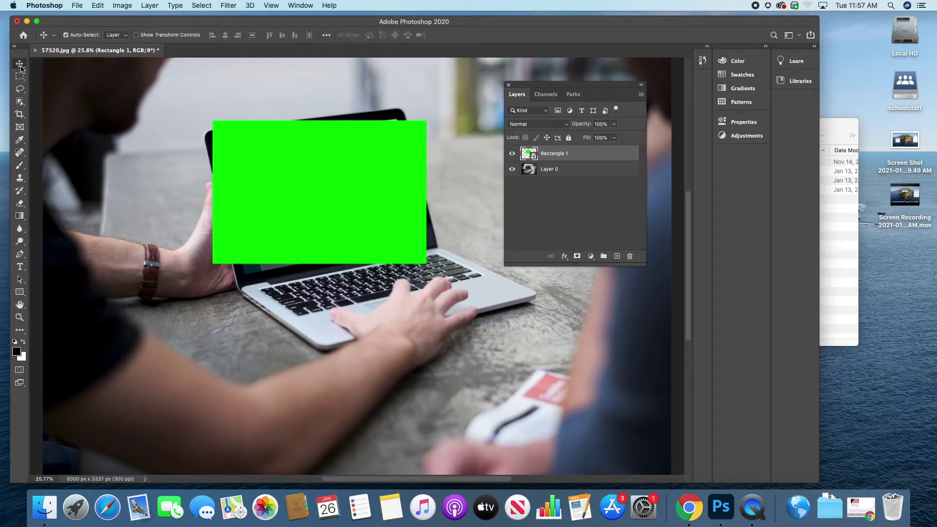
{"action": "left_click", "coordinate": [512, 154]}
{"action": "left_click", "coordinate": [512, 154]}
- Distort the green rectangle so that its four corners match the corners of the laptop's display area
{"action": "left_click", "coordinate": [19, 318]}
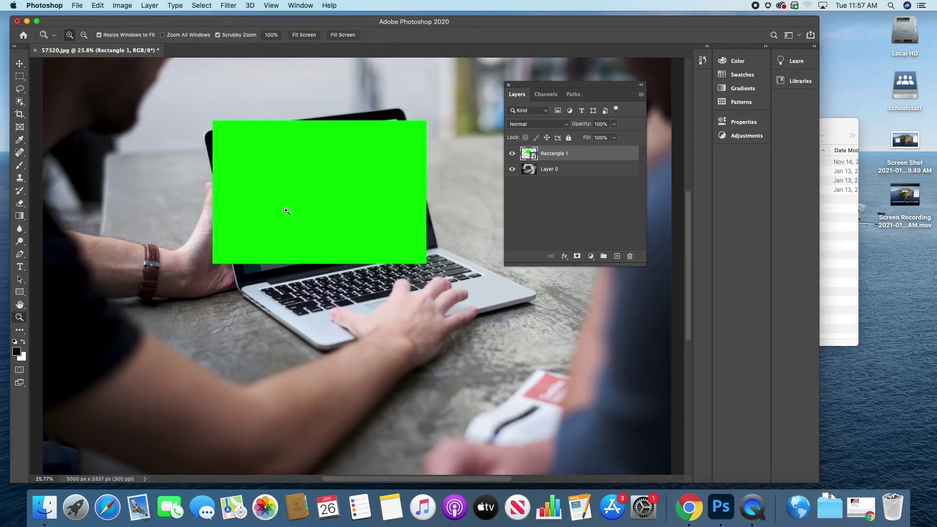
{"action": "left_click", "coordinate": [323, 177]}
{"action": "left_click", "coordinate": [322, 176]}
{"action": "left_click_drag", "start_coordinate": [329, 192], "coordinate": [342, 258]}
{"action": "left_click_drag", "start_coordinate": [546, 88], "coordinate": [597, 117]}
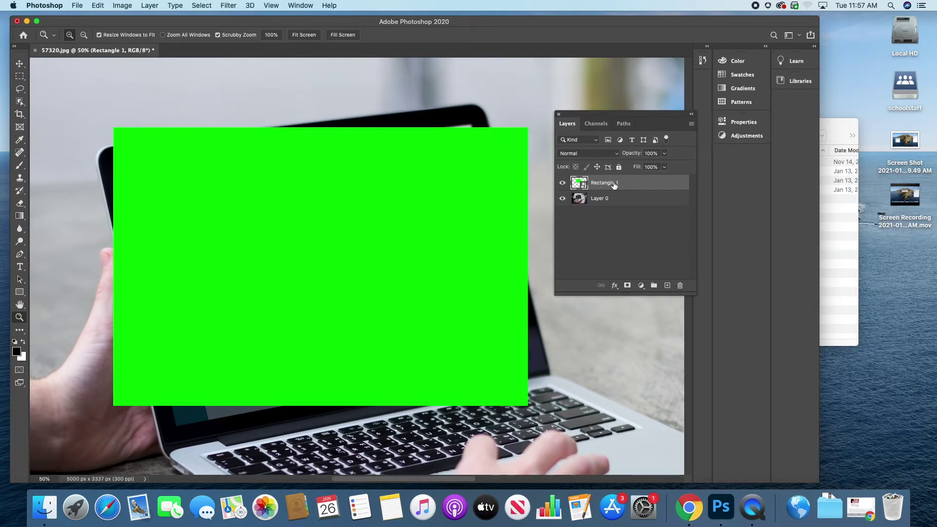
{"action": "left_click", "coordinate": [98, 6]}
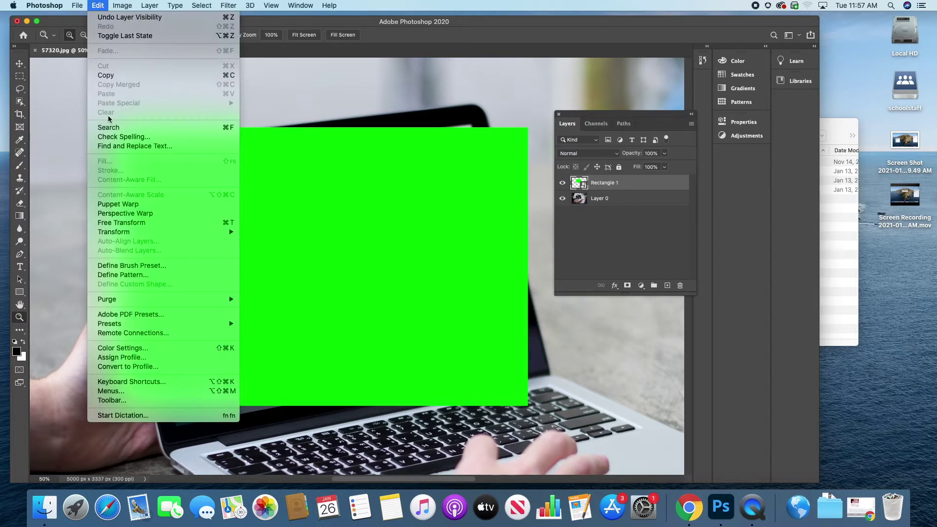
{"action": "mouse_move", "coordinate": [125, 233]}
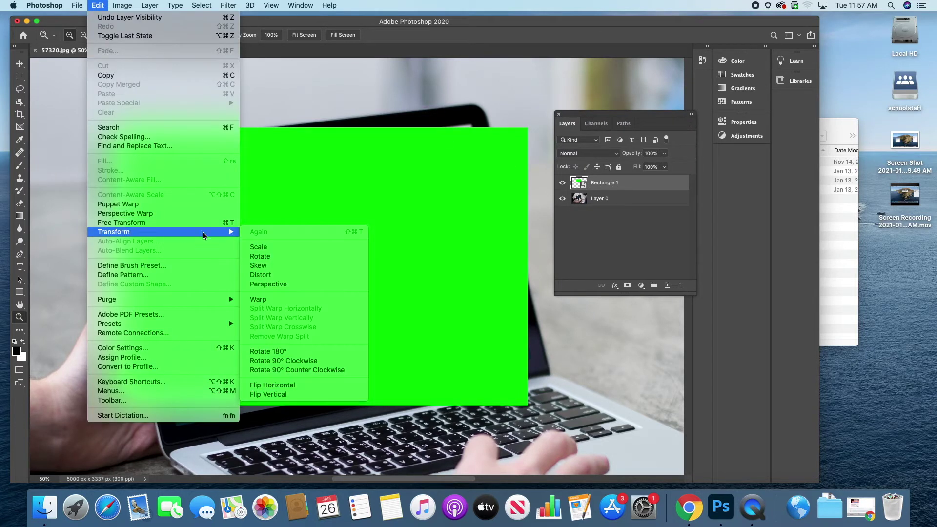
{"action": "left_click", "coordinate": [270, 276]}
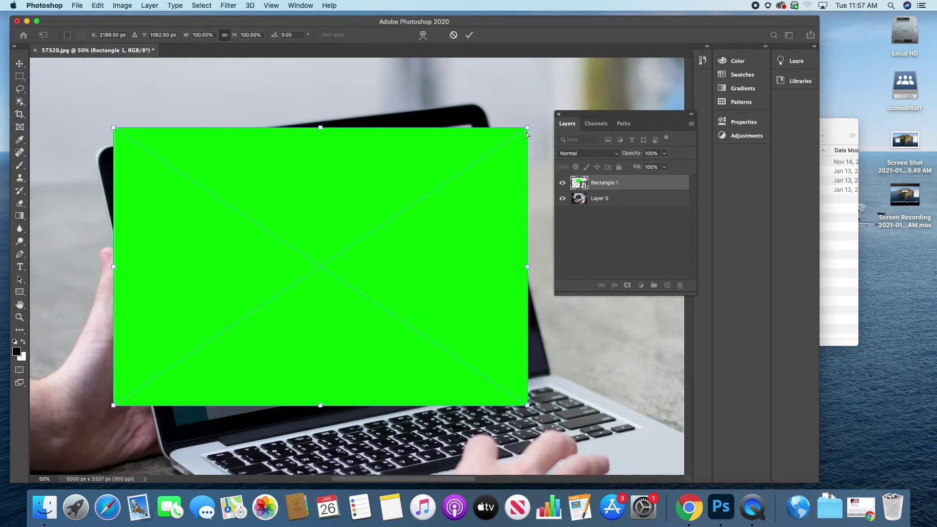
{"action": "left_click_drag", "start_coordinate": [529, 130], "coordinate": [472, 125]}
{"action": "left_click_drag", "start_coordinate": [525, 408], "coordinate": [532, 360]}
{"action": "left_click_drag", "start_coordinate": [114, 406], "coordinate": [176, 427]}
{"action": "left_click_drag", "start_coordinate": [113, 129], "coordinate": [116, 169]}
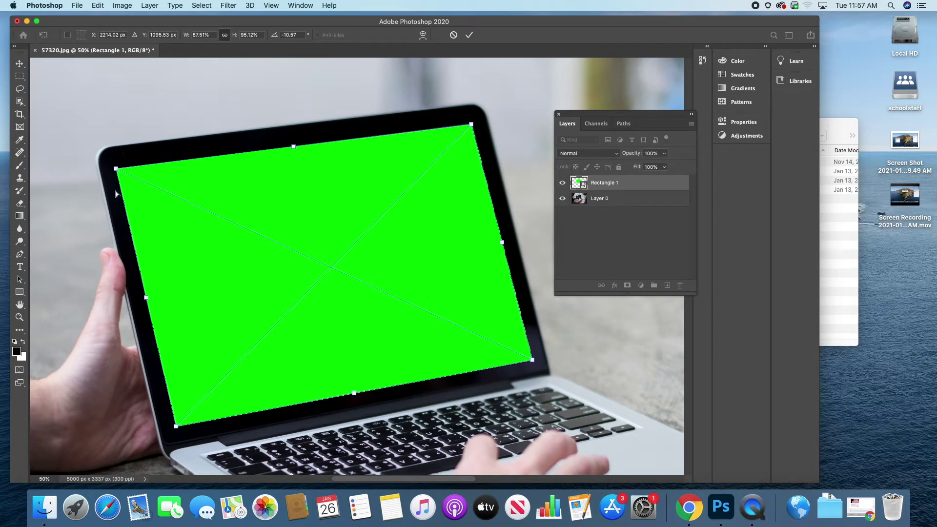
{"action": "key", "text": "Return"}
- Compare the laptop screen with and without the green overlay by toggling the rectangle layer's visibility
{"action": "key", "text": "z"}
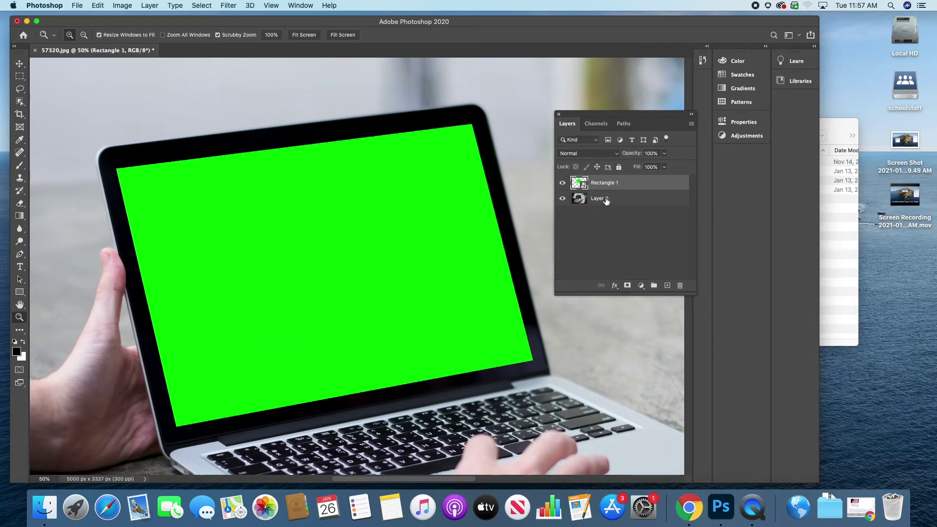
{"action": "left_click", "coordinate": [563, 183]}
{"action": "left_click", "coordinate": [564, 184]}
{"action": "left_click", "coordinate": [564, 183]}
{"action": "left_click", "coordinate": [563, 183]}
- Switch to Finder, preview element_logo.eps in the WEEK 16 TUTORIAL folder, and open it in Photoshop, rasterized at 714 × 174 px and 300 pixels/inch
{"action": "left_click", "coordinate": [847, 233]}
{"action": "left_click", "coordinate": [728, 172]}
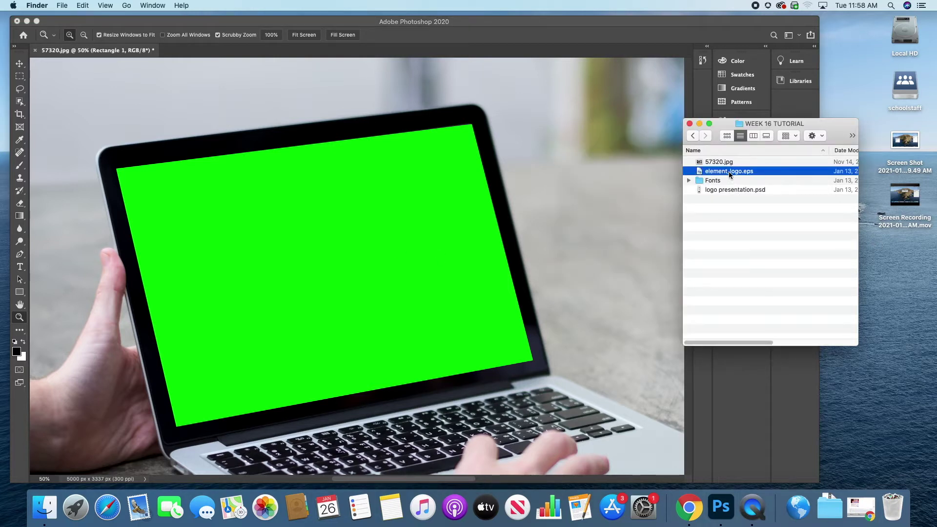
{"action": "key", "text": "space"}
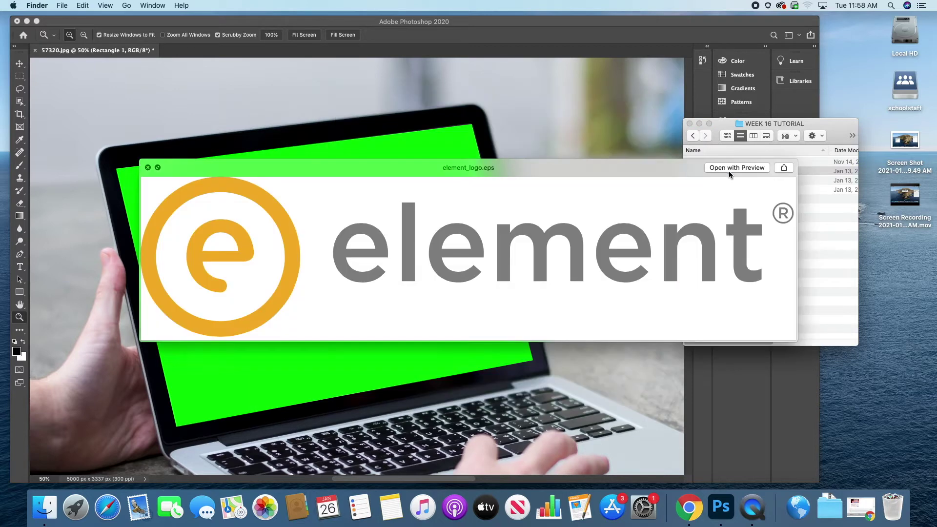
{"action": "key", "text": "space"}
{"action": "left_click_drag", "start_coordinate": [728, 170], "coordinate": [723, 515]}
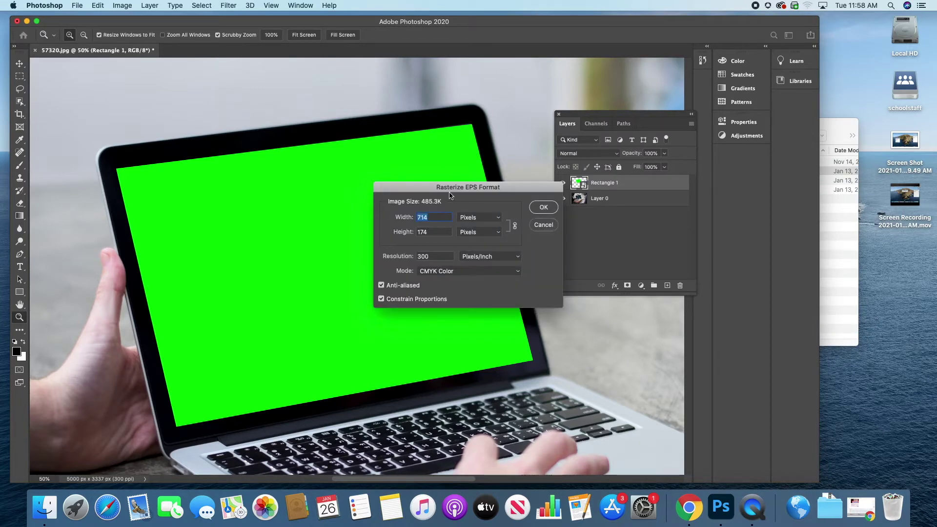
{"action": "left_click", "coordinate": [543, 207]}
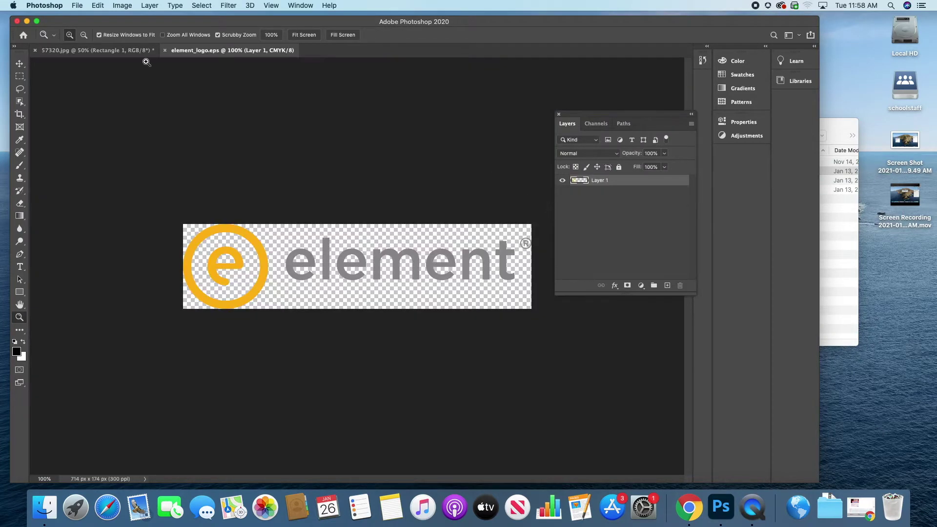
- Return to 57320.jpg and open the green rectangle smart object's contents for editing
{"action": "left_click", "coordinate": [93, 50]}
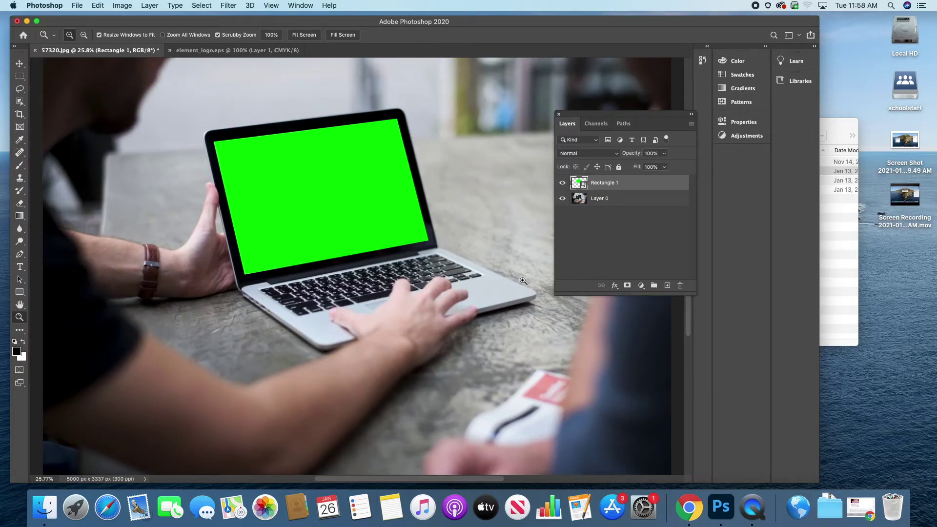
{"action": "left_click_drag", "start_coordinate": [607, 115], "coordinate": [586, 71]}
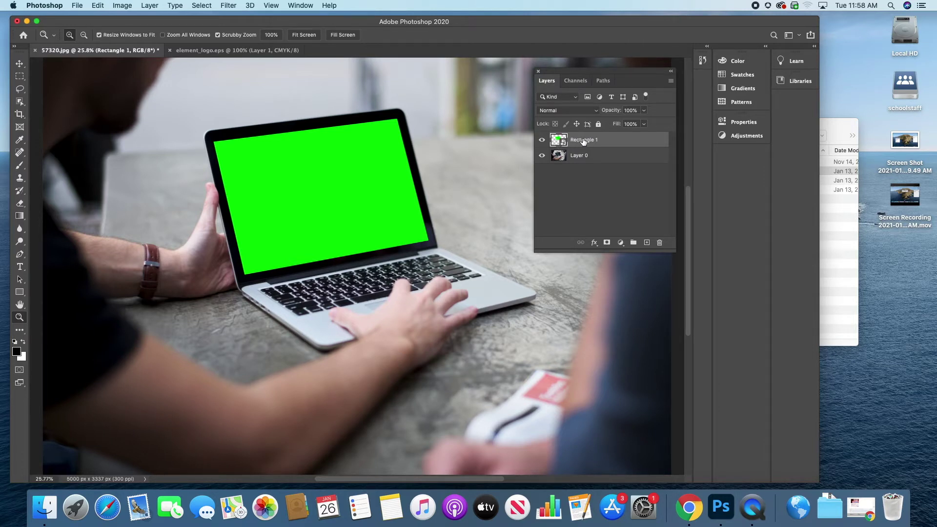
{"action": "double_click", "coordinate": [559, 140]}
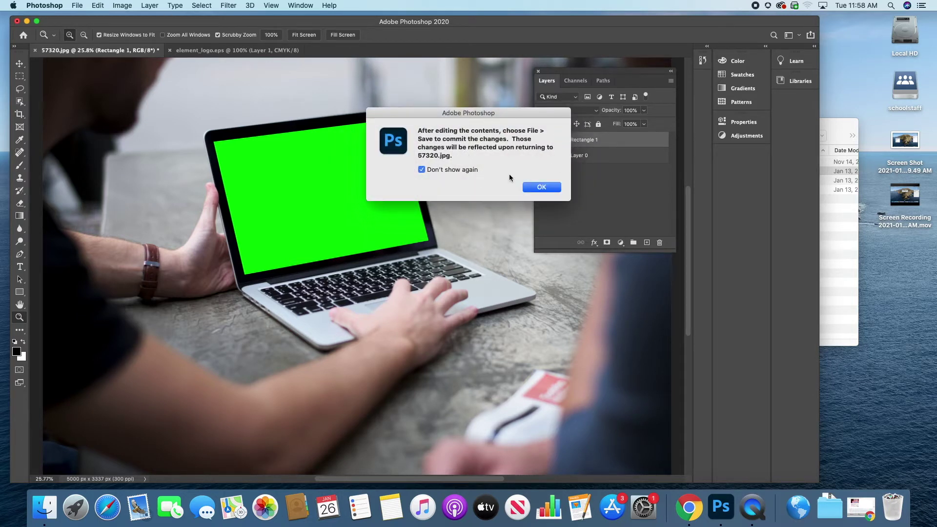
{"action": "left_click", "coordinate": [540, 188]}
{"action": "left_click_drag", "start_coordinate": [631, 83], "coordinate": [749, 236]}
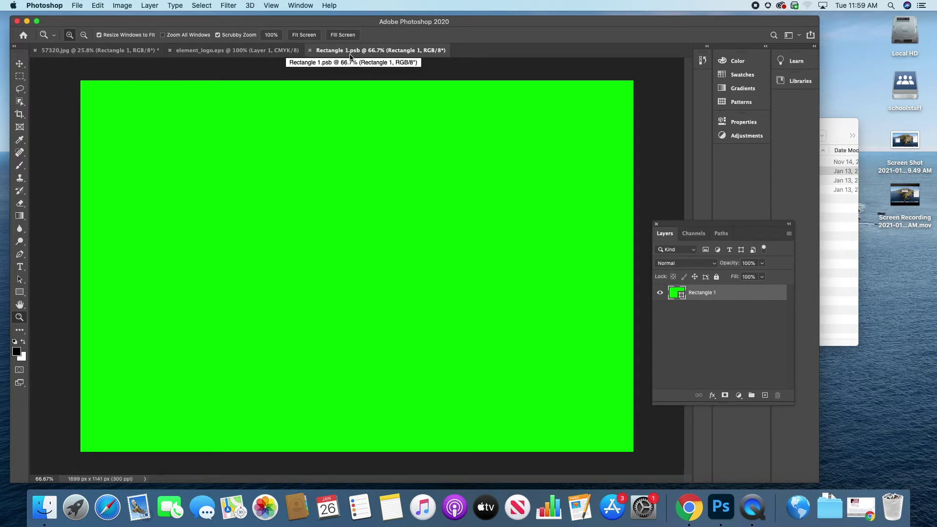
- Copy the logo from element_logo.eps into Rectangle 1.psb, placing it near the middle of the green area
{"action": "left_click", "coordinate": [238, 53]}
{"action": "left_click", "coordinate": [19, 64]}
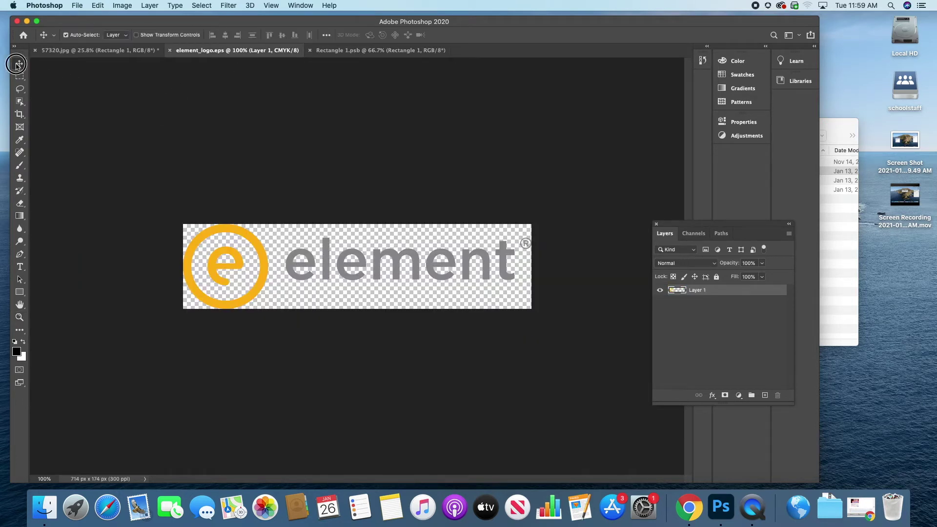
{"action": "left_click_drag", "start_coordinate": [347, 267], "coordinate": [369, 279]}
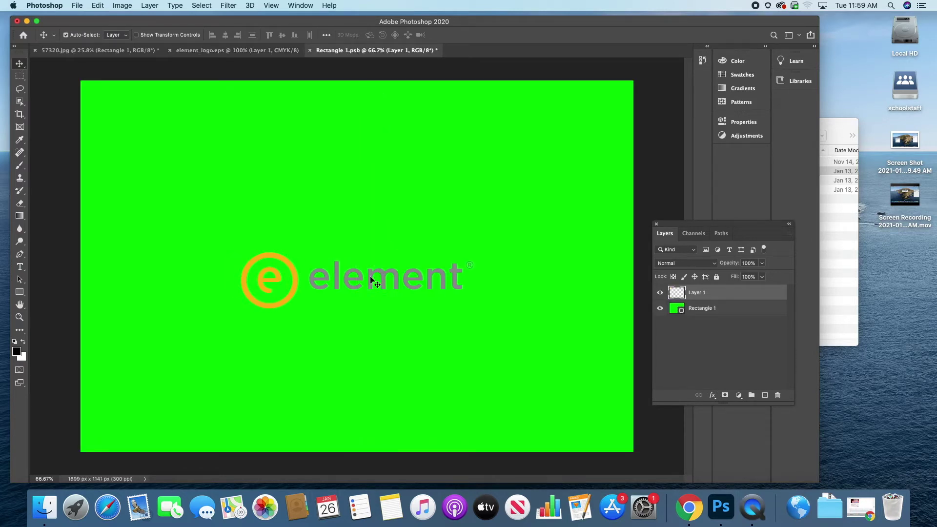
- Scale the element logo up proportionally about its center with Free Transform
{"action": "key", "text": "super+t"}
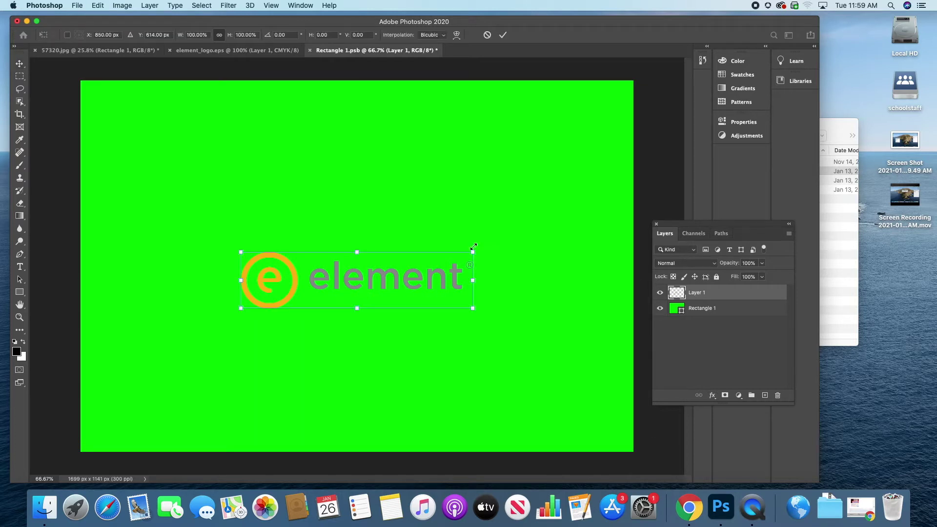
{"action": "left_click_drag", "start_coordinate": [473, 251], "coordinate": [530, 220]}
{"action": "key", "text": "Return"}
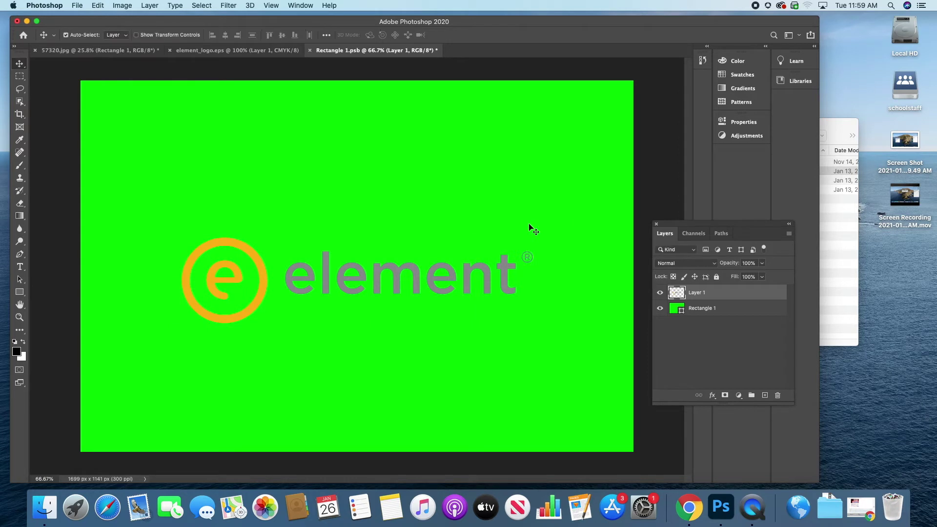
- Change the fill color of the green Rectangle 1 shape behind the element logo to white (ffffff)
{"action": "left_click", "coordinate": [697, 310]}
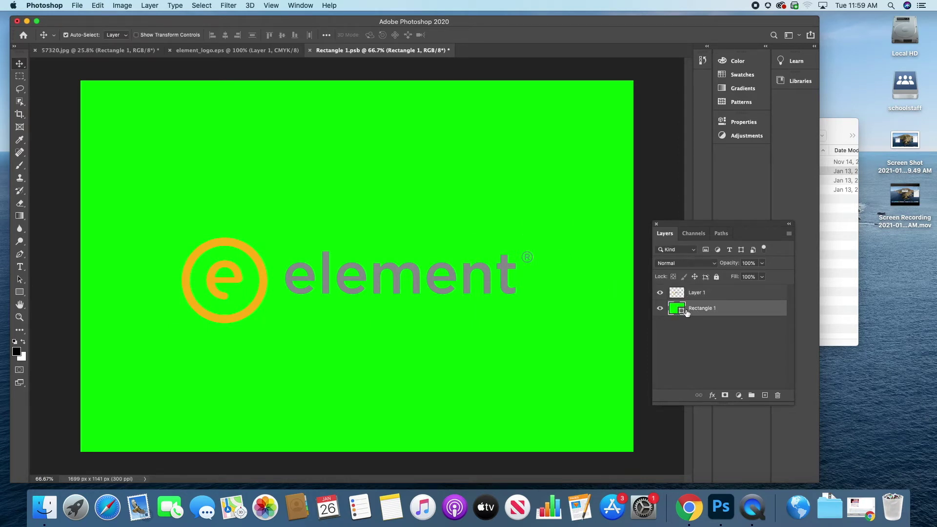
{"action": "left_click", "coordinate": [98, 6]}
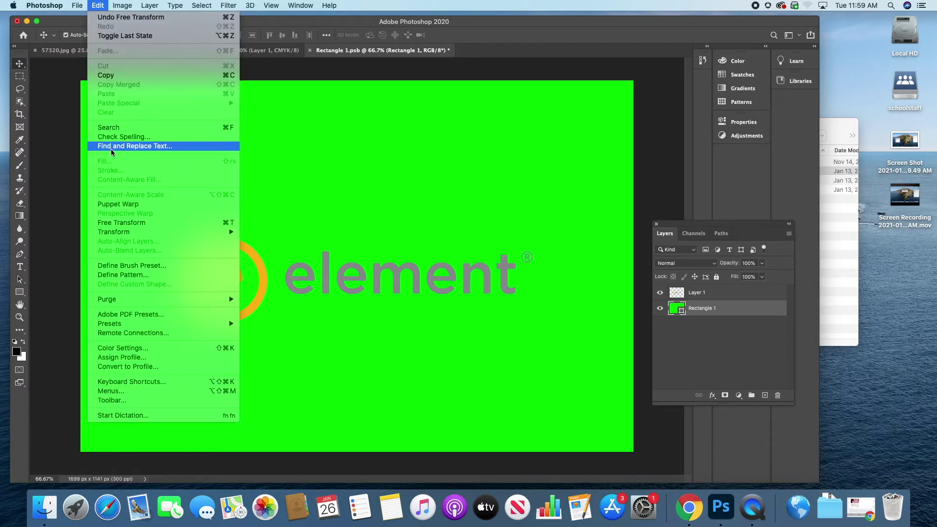
{"action": "left_click", "coordinate": [673, 310]}
{"action": "double_click", "coordinate": [676, 310]}
{"action": "left_click_drag", "start_coordinate": [359, 183], "coordinate": [342, 169]}
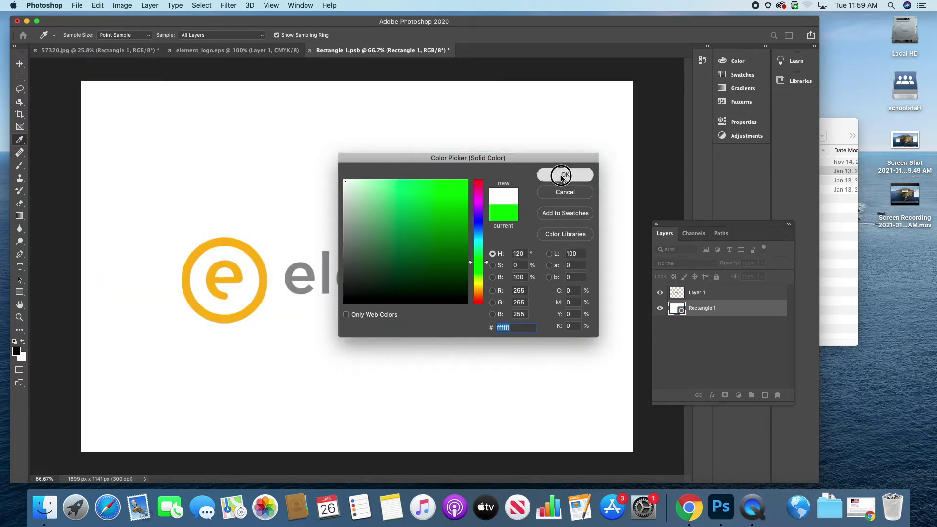
{"action": "left_click", "coordinate": [565, 176]}
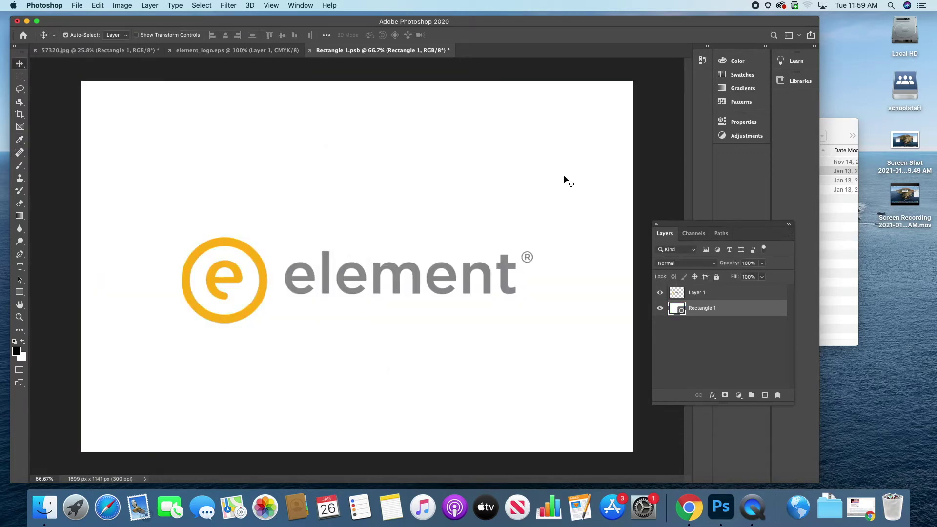
- Save and close Rectangle 1.psb, and close element_logo.eps without saving, leaving only 57320.jpg open
{"action": "left_click", "coordinate": [310, 51]}
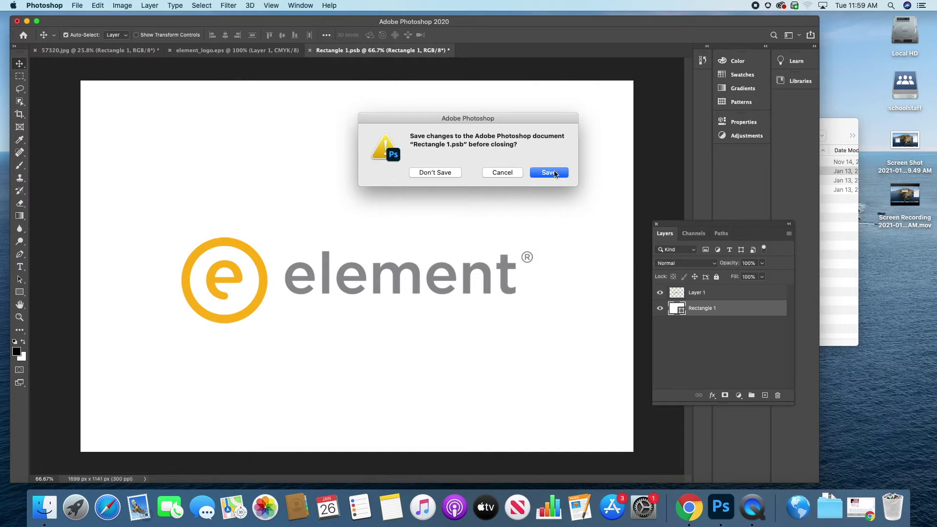
{"action": "left_click", "coordinate": [548, 173]}
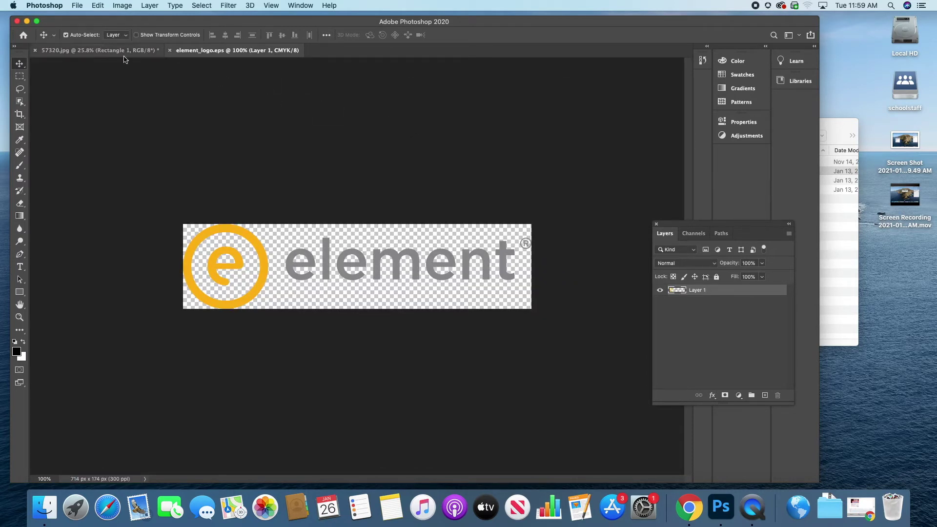
{"action": "left_click", "coordinate": [82, 51]}
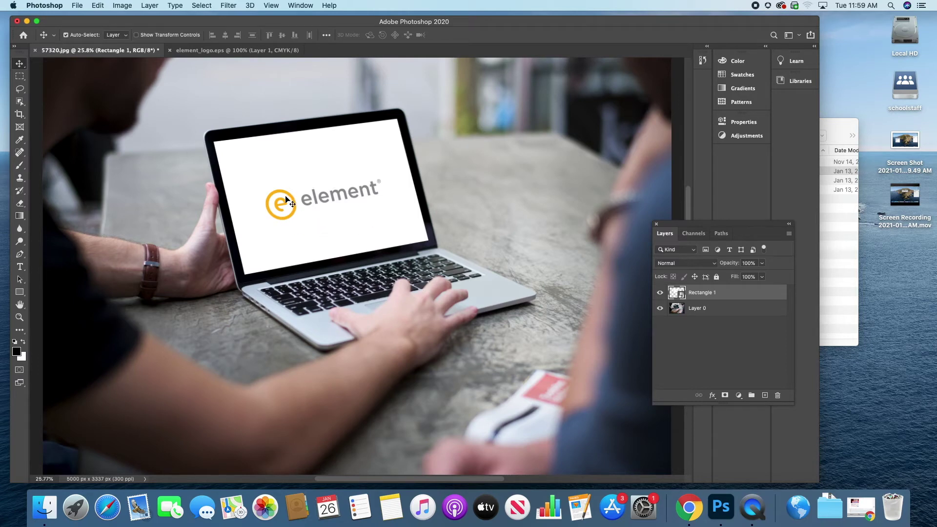
{"action": "left_click", "coordinate": [170, 51]}
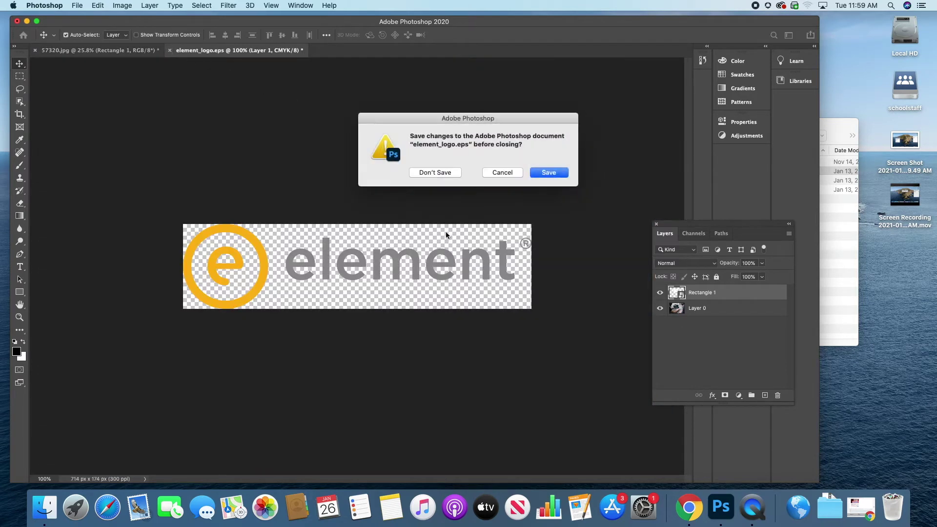
{"action": "left_click", "coordinate": [445, 174]}
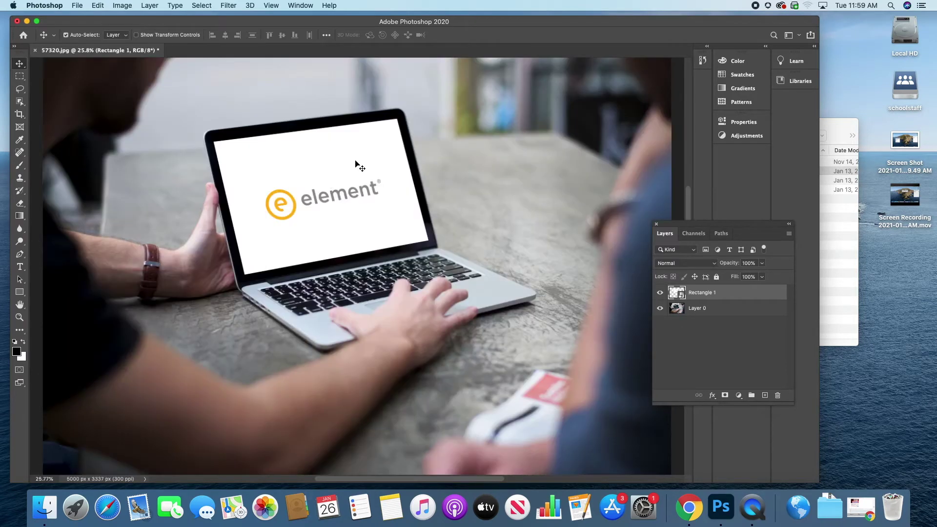
- Reopen the laptop screen smart object's contents to review the logo layer, and close the document again
{"action": "double_click", "coordinate": [678, 295]}
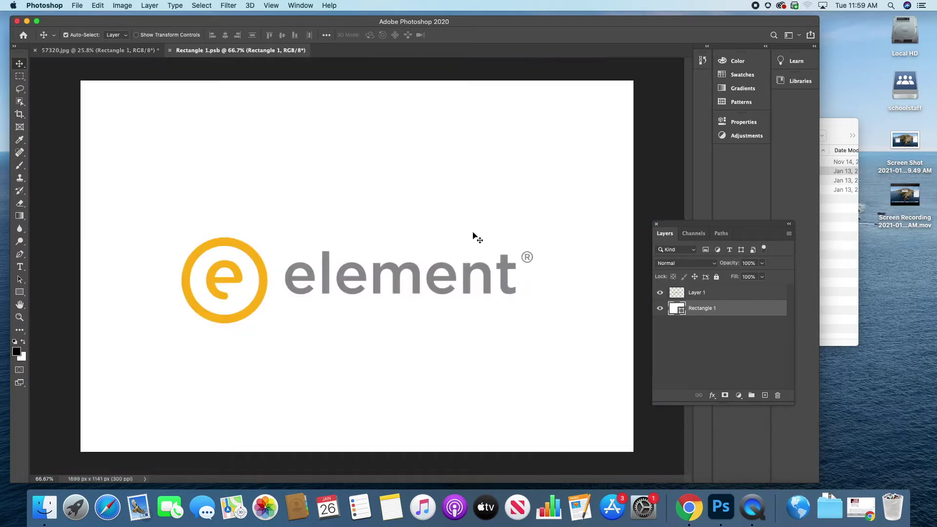
{"action": "left_click", "coordinate": [681, 294]}
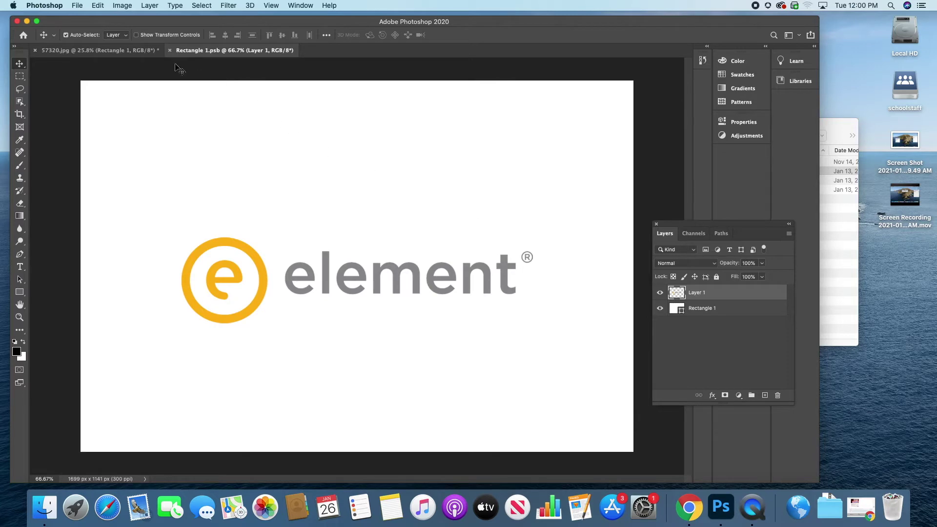
{"action": "left_click", "coordinate": [170, 51]}
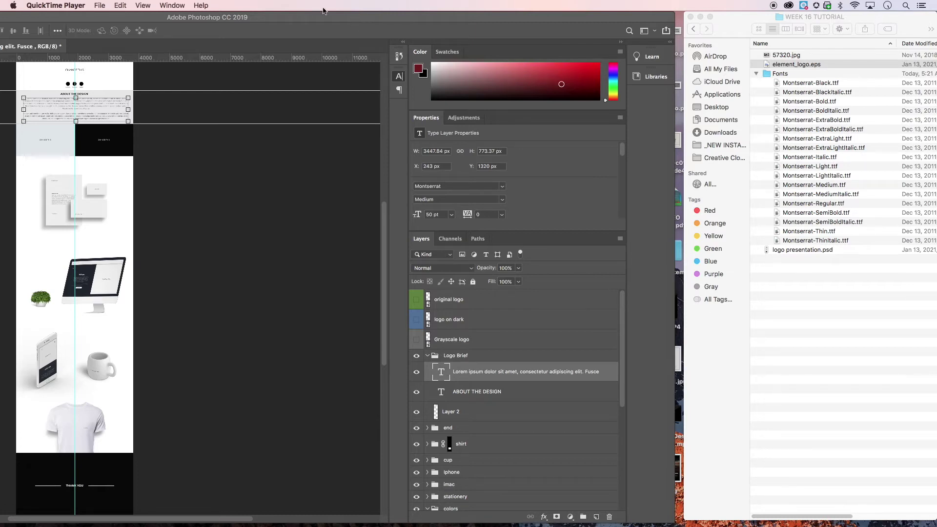
- Switch to Finder, select all the Montserrat .ttf files in the Fonts folder of WEEK 16 TUTORIAL, and open them in Font Book
{"action": "left_click", "coordinate": [824, 274]}
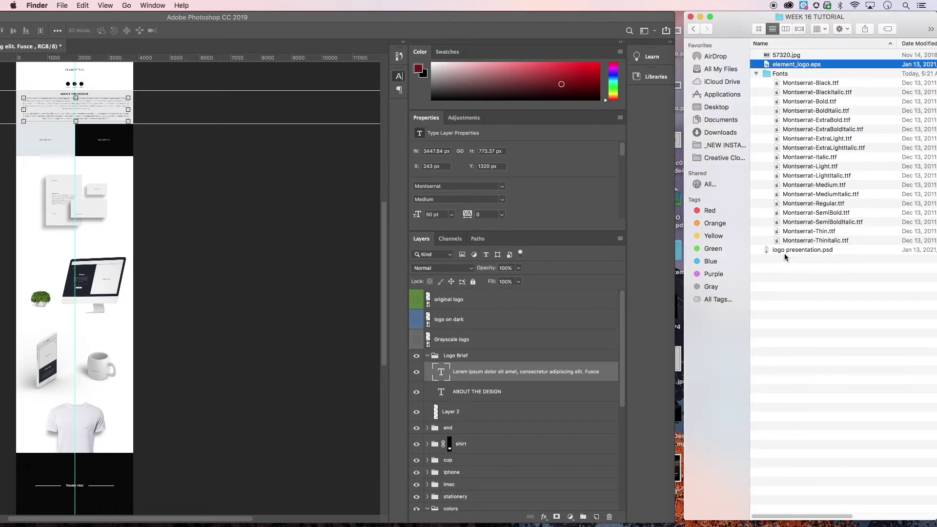
{"action": "left_click", "coordinate": [785, 252]}
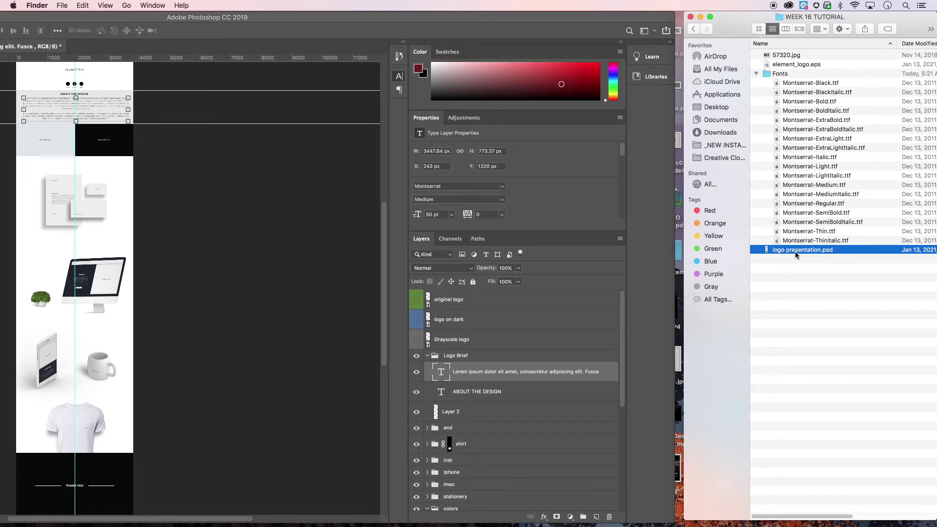
{"action": "left_click", "coordinate": [794, 85]}
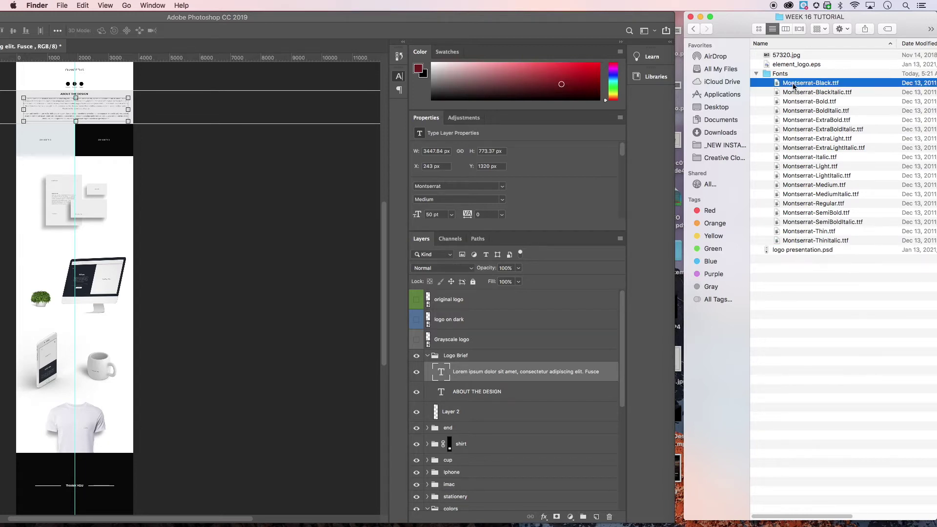
{"action": "left_click", "coordinate": [798, 241], "text": "shift"}
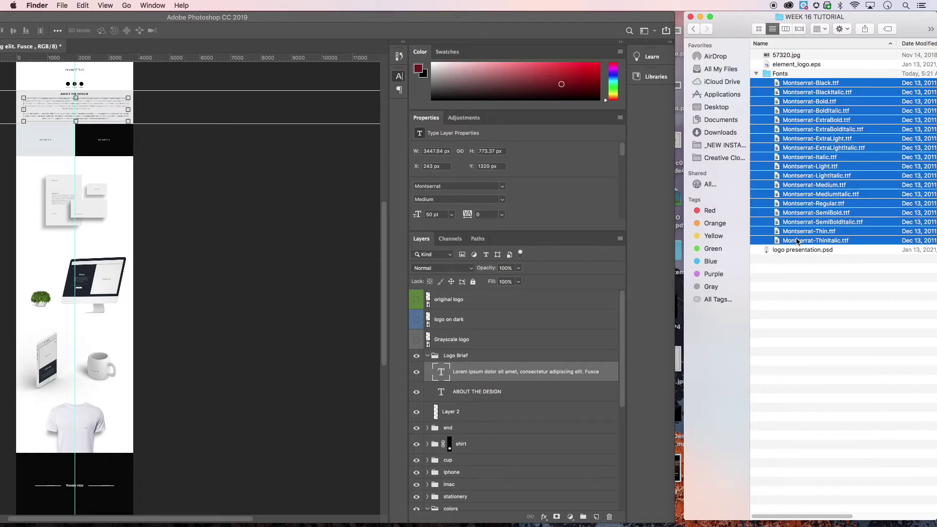
{"action": "double_click", "coordinate": [801, 86]}
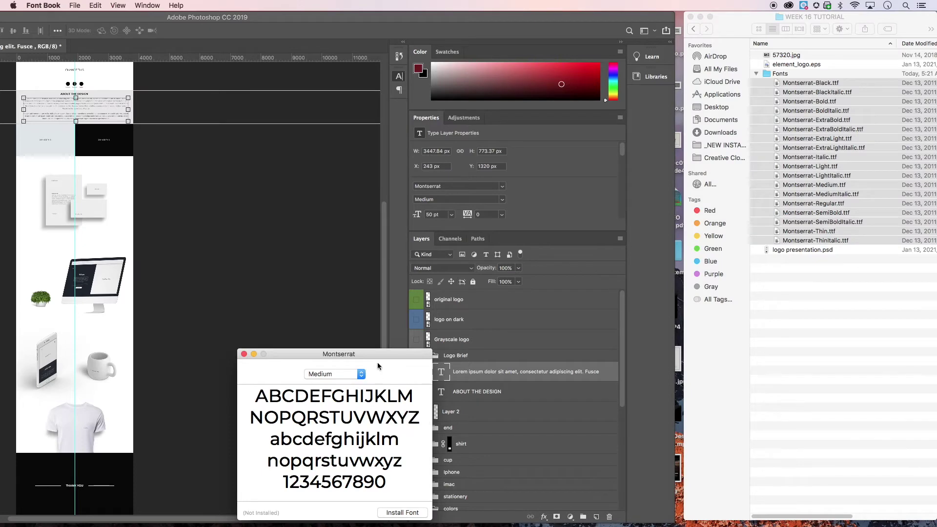
- Install all the Montserrat fonts, including every one flagged during font validation, and close Font Book
{"action": "left_click_drag", "start_coordinate": [383, 377], "coordinate": [486, 203]}
{"action": "left_click", "coordinate": [505, 339]}
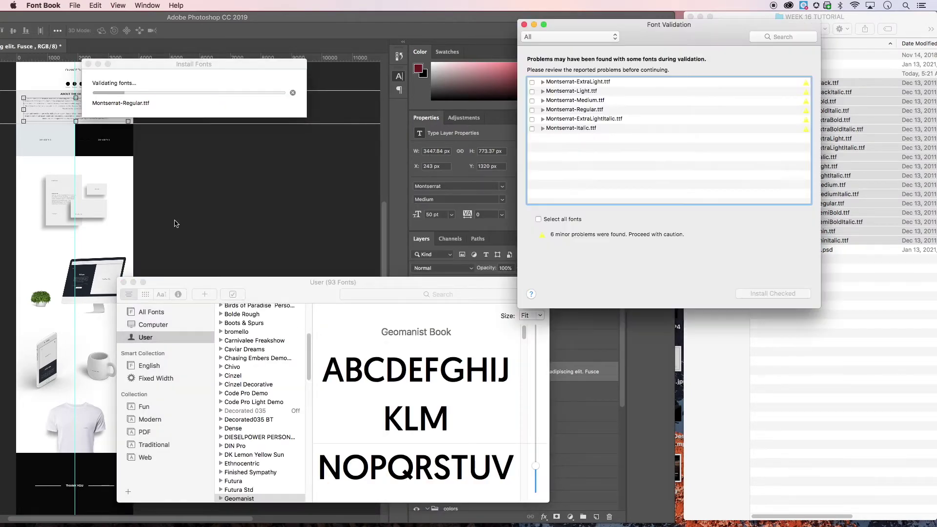
{"action": "left_click", "coordinate": [539, 219]}
{"action": "left_click", "coordinate": [776, 294]}
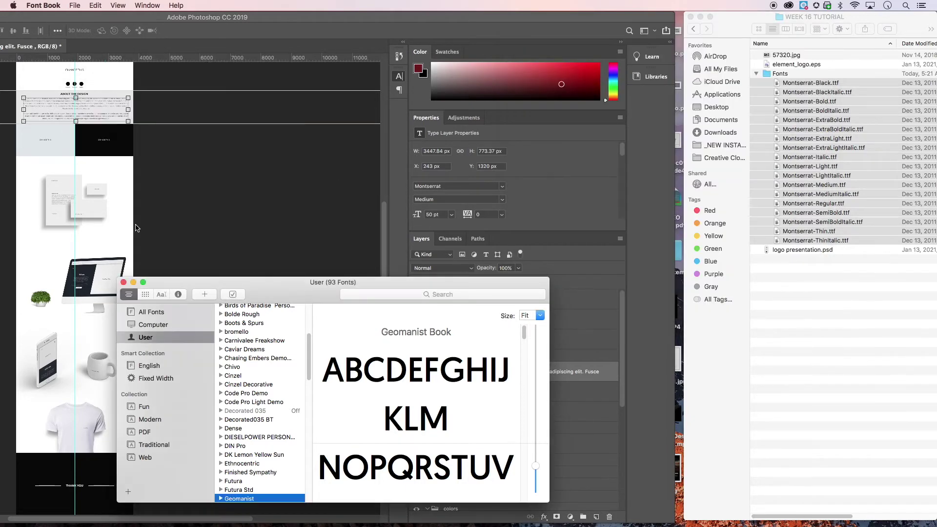
{"action": "left_click_drag", "start_coordinate": [127, 288], "coordinate": [127, 288]}
{"action": "left_click", "coordinate": [124, 283]}
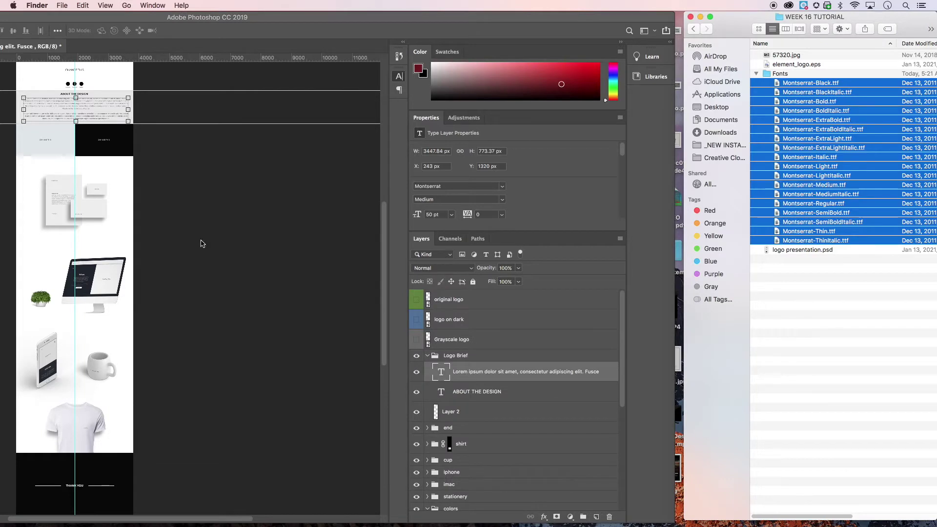
{"action": "left_click", "coordinate": [858, 314]}
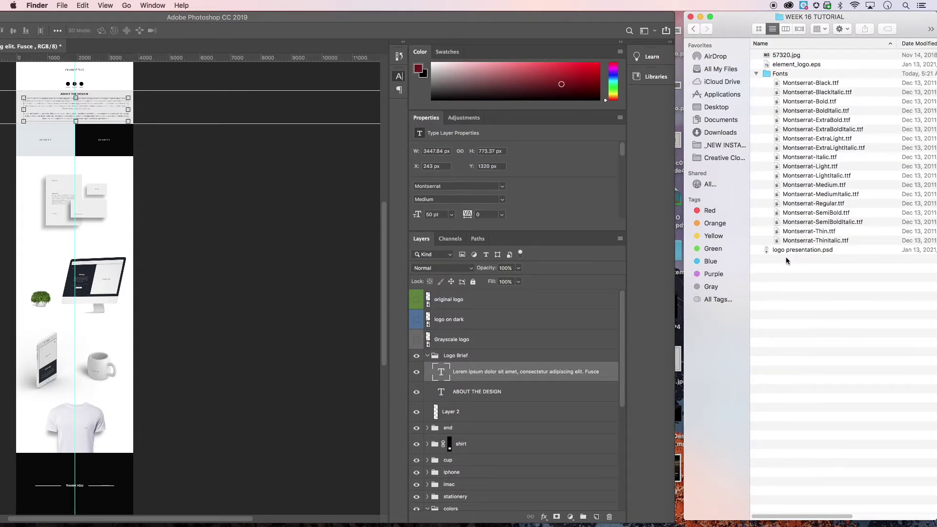
- Switch to Photoshop with logo presentation.psd and enlarge its window to fill the screen
{"action": "left_click", "coordinate": [675, 402]}
{"action": "left_click_drag", "start_coordinate": [674, 401], "coordinate": [936, 377]}
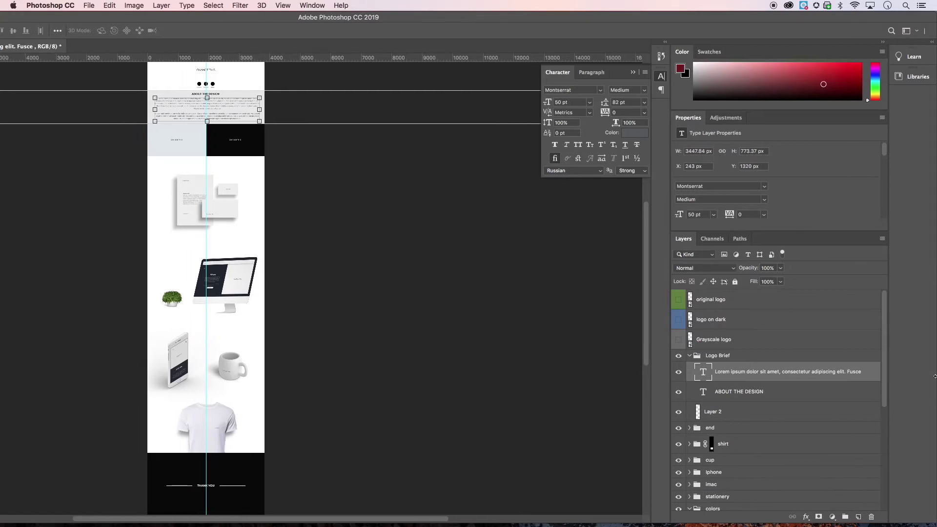
{"action": "left_click_drag", "start_coordinate": [237, 16], "coordinate": [178, 16]}
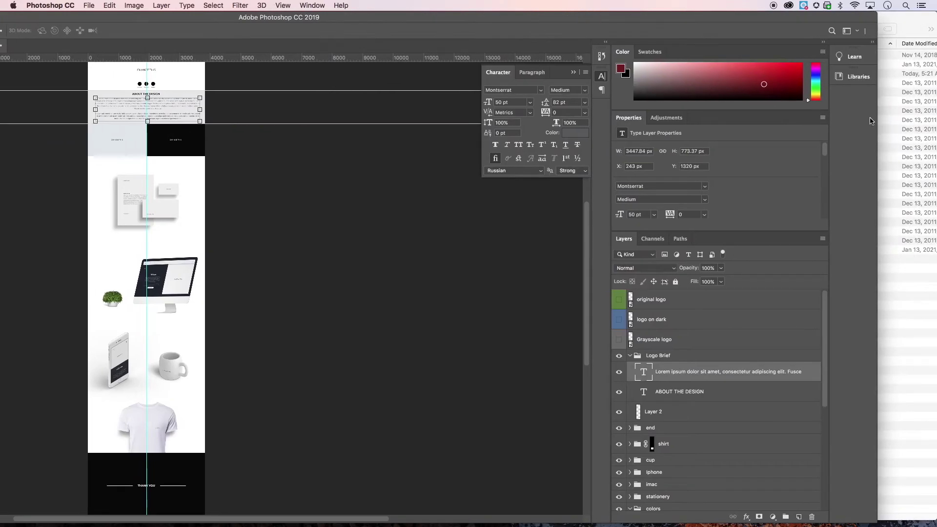
{"action": "left_click_drag", "start_coordinate": [877, 122], "coordinate": [636, 122]}
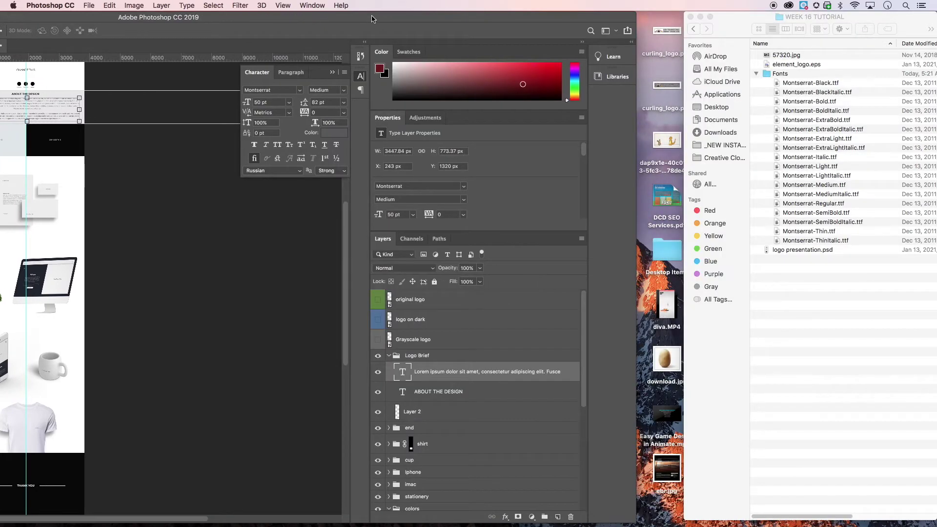
{"action": "double_click", "coordinate": [372, 18]}
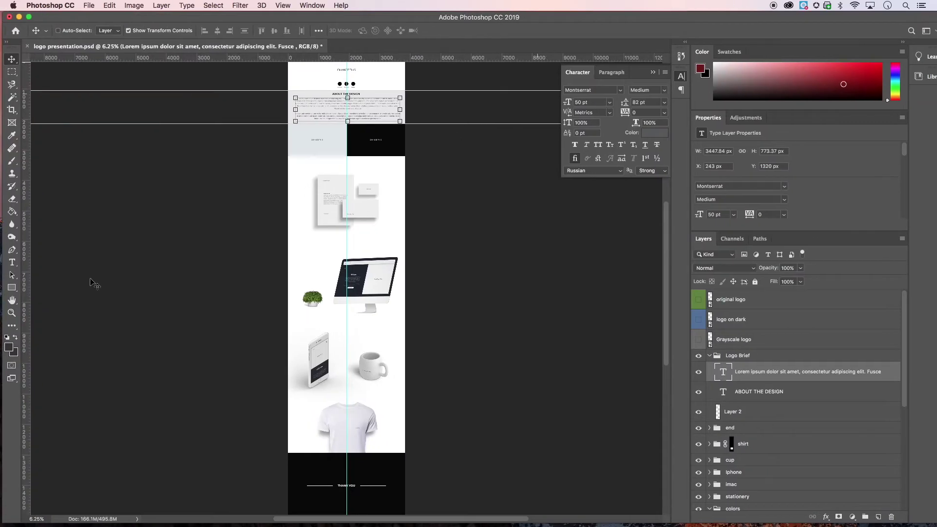
- Examine the logo presentation.psd template at 25% zoom, from the logo, color circles and design brief through the stationery, computer, phone, mug and T-shirt mockups
{"action": "left_click", "coordinate": [12, 313]}
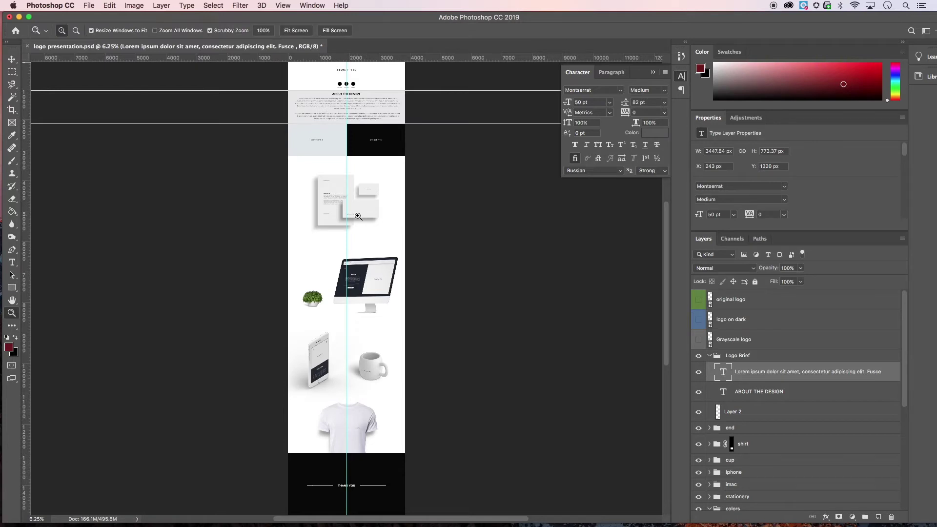
{"action": "left_click", "coordinate": [349, 103]}
{"action": "left_click", "coordinate": [349, 103]}
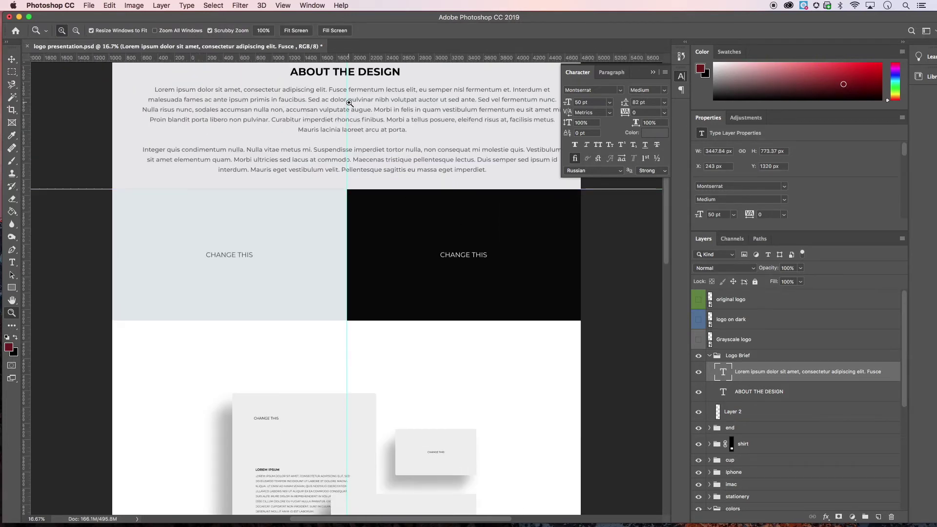
{"action": "scroll", "coordinate": [350, 147], "scroll_direction": "up", "scroll_amount": 10}
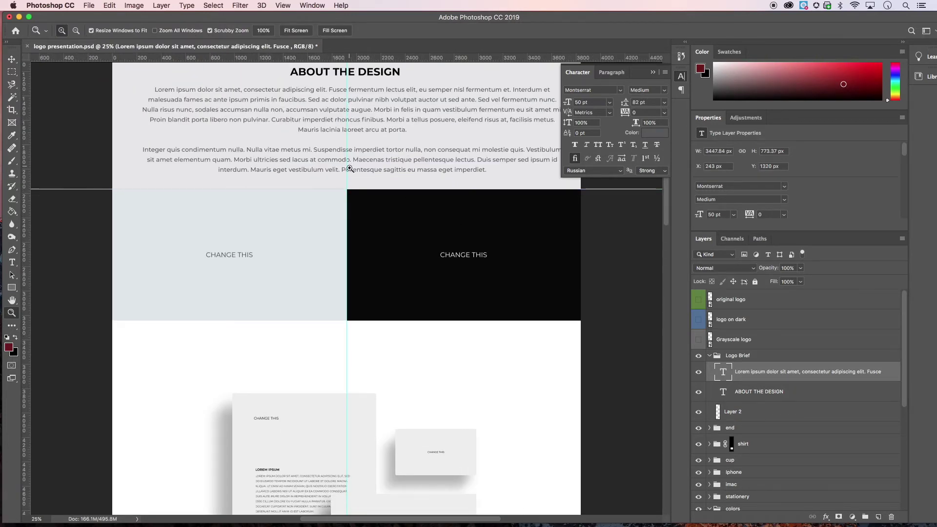
{"action": "scroll", "coordinate": [351, 167], "scroll_direction": "down", "scroll_amount": 6}
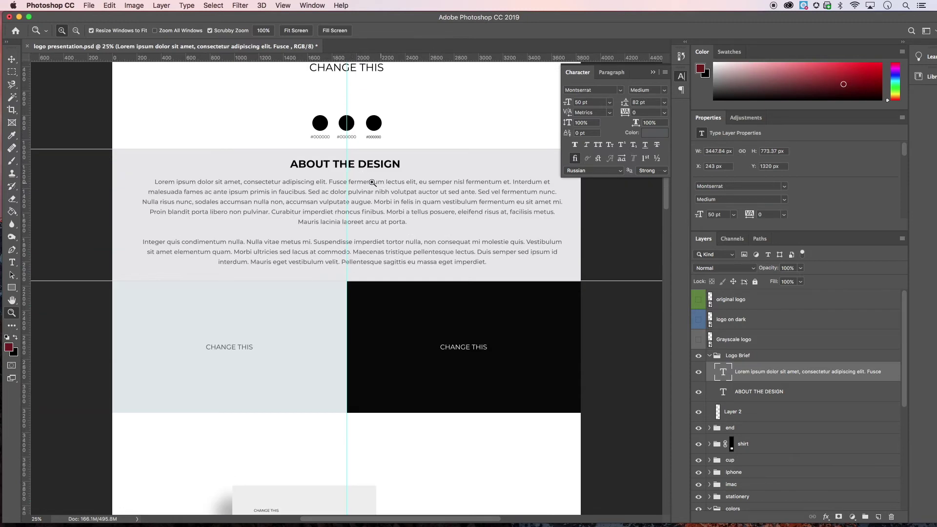
{"action": "scroll", "coordinate": [361, 186], "scroll_direction": "up", "scroll_amount": 3}
{"action": "scroll", "coordinate": [361, 186], "scroll_direction": "up", "scroll_amount": 2}
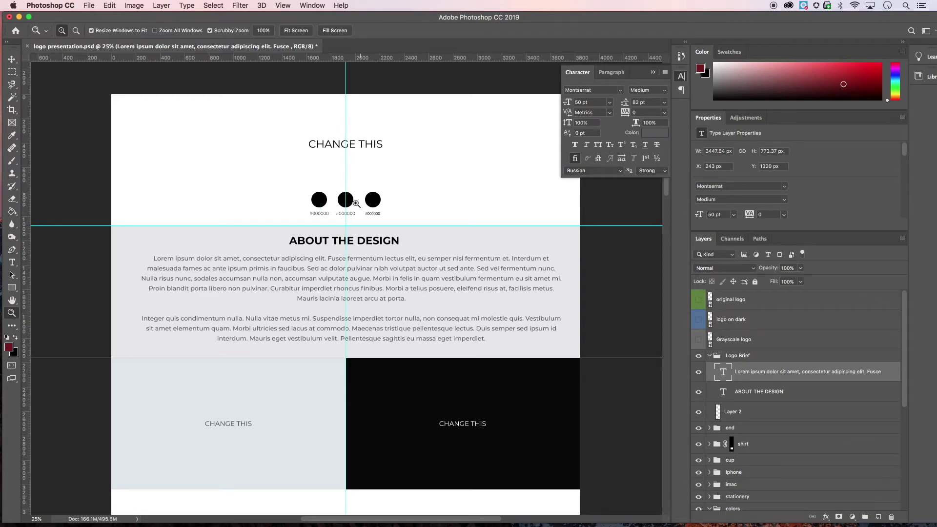
{"action": "scroll", "coordinate": [360, 249], "scroll_direction": "down", "scroll_amount": 8}
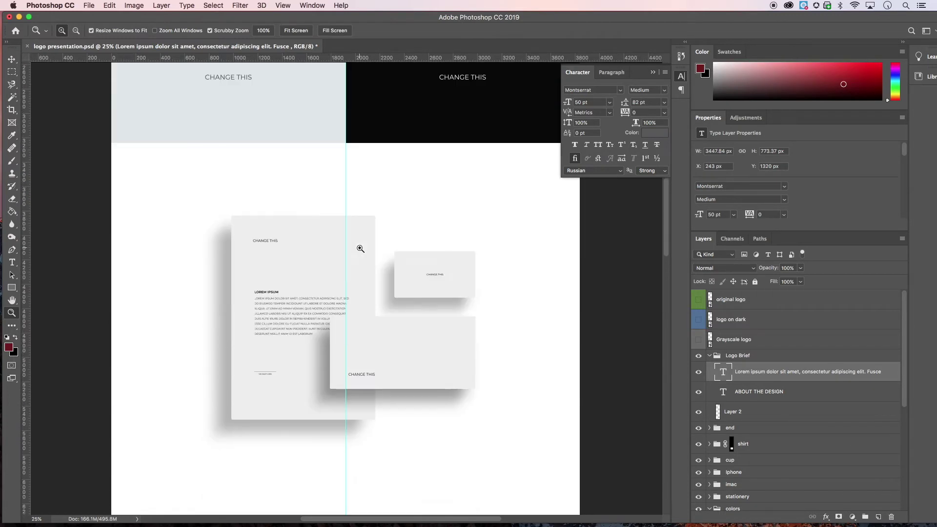
{"action": "scroll", "coordinate": [390, 322], "scroll_direction": "down", "scroll_amount": 12}
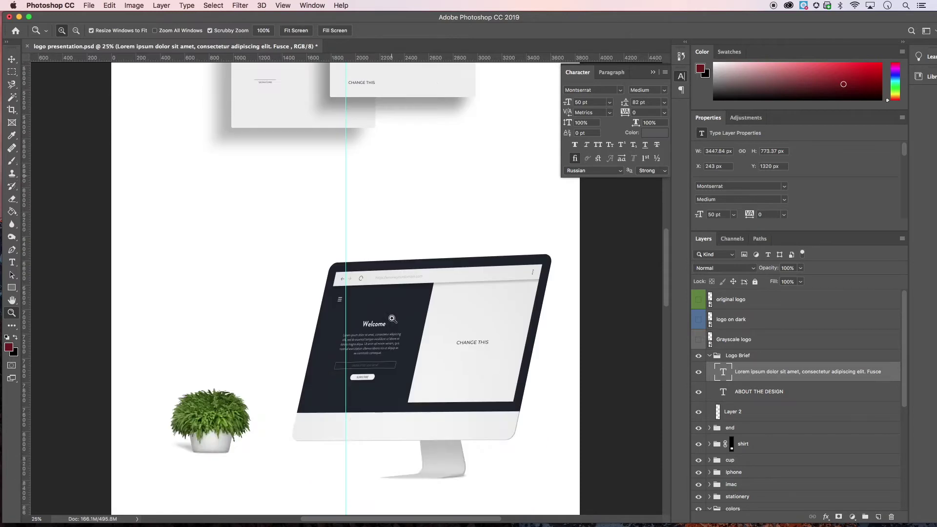
{"action": "scroll", "coordinate": [393, 303], "scroll_direction": "up", "scroll_amount": 7}
{"action": "scroll", "coordinate": [372, 351], "scroll_direction": "down", "scroll_amount": 7}
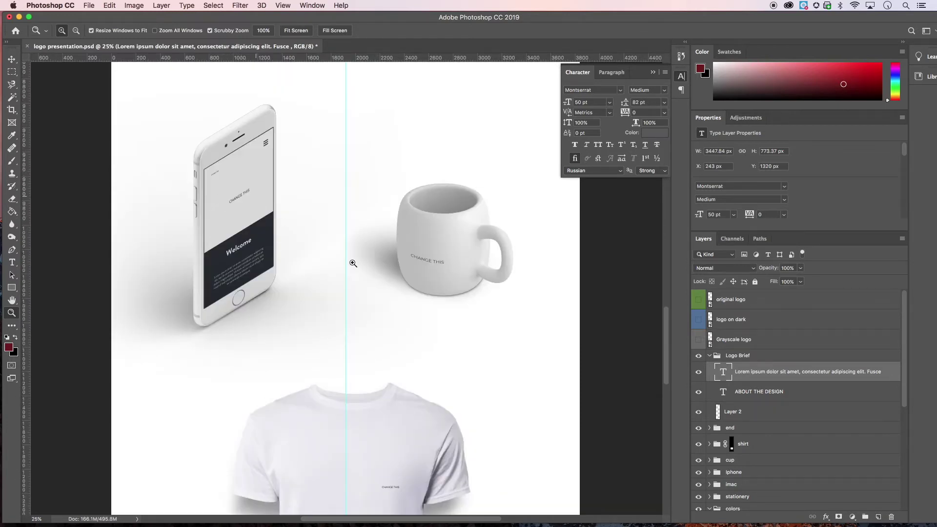
{"action": "scroll", "coordinate": [406, 347], "scroll_direction": "down", "scroll_amount": 3}
{"action": "scroll", "coordinate": [364, 405], "scroll_direction": "down", "scroll_amount": 10}
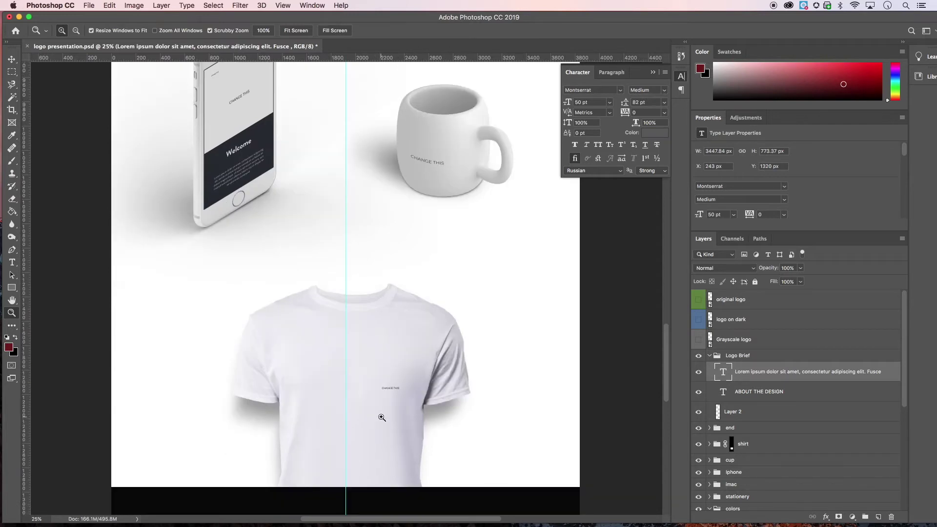
{"action": "scroll", "coordinate": [386, 411], "scroll_direction": "down", "scroll_amount": 8}
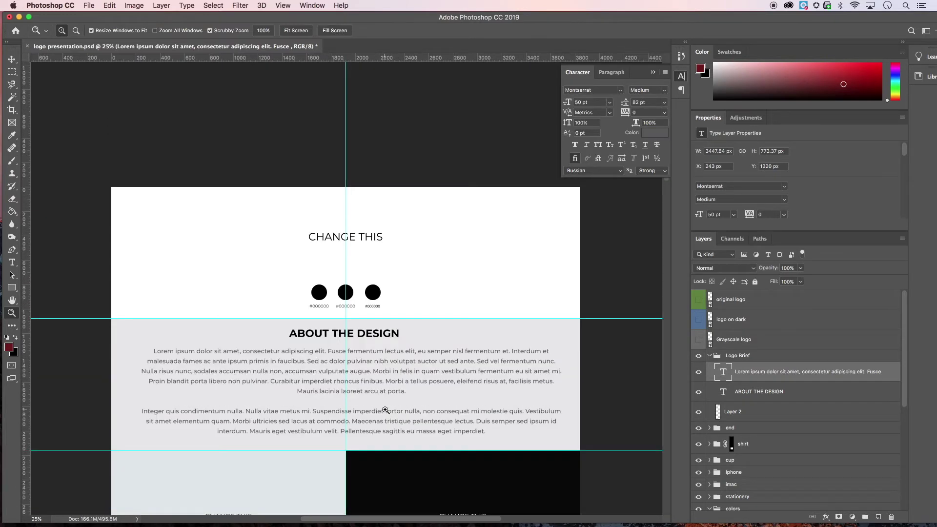
- Open the contents of the original logo smart object in logo presentation.psd for editing
{"action": "scroll", "coordinate": [389, 405], "scroll_direction": "down", "scroll_amount": 1}
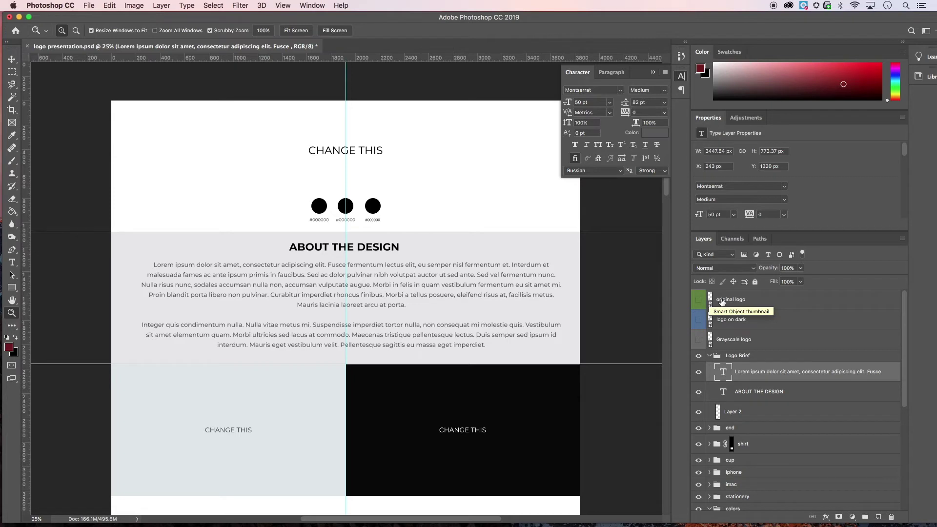
{"action": "double_click", "coordinate": [713, 301]}
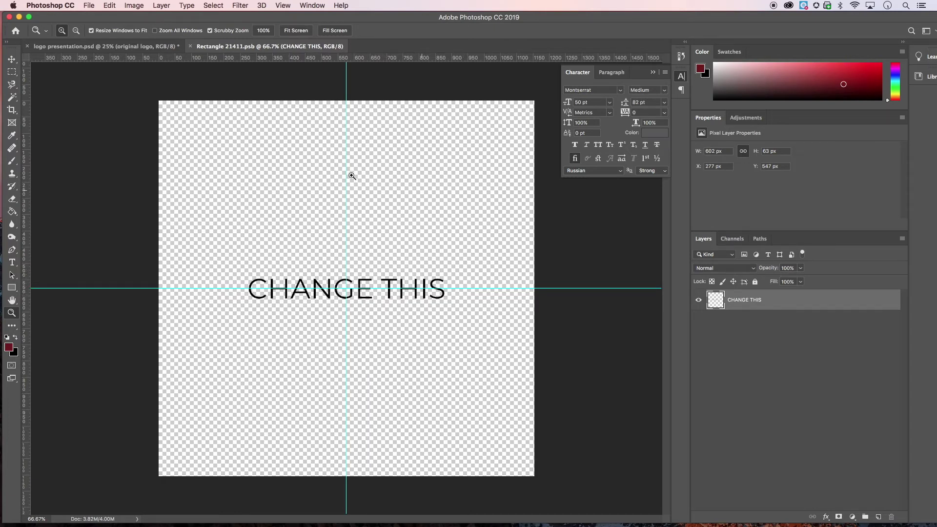
- Switch to Illustrator with element_logo.eps, widen its window and show the element logo at 200% zoom
{"action": "left_click_drag", "start_coordinate": [556, 21], "coordinate": [436, 21]}
{"action": "left_click", "coordinate": [900, 19]}
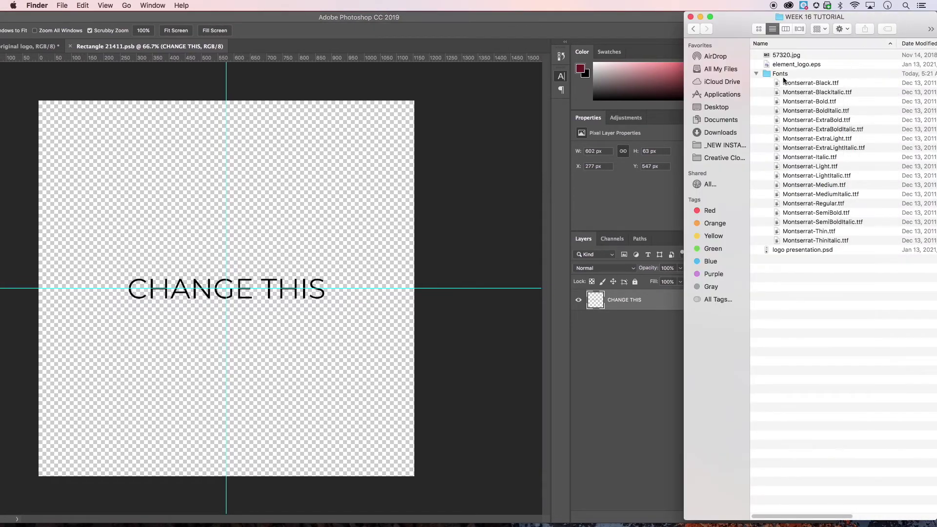
{"action": "left_click", "coordinate": [769, 64]}
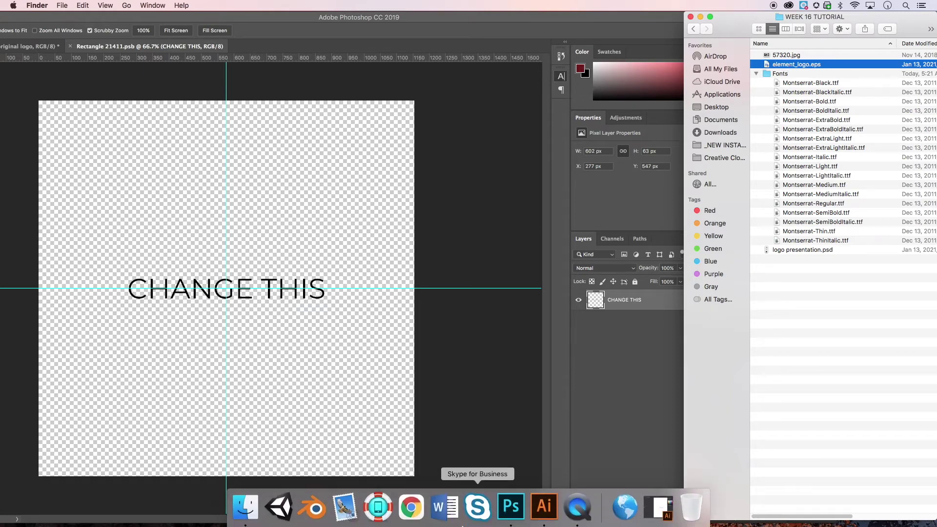
{"action": "left_click", "coordinate": [547, 504]}
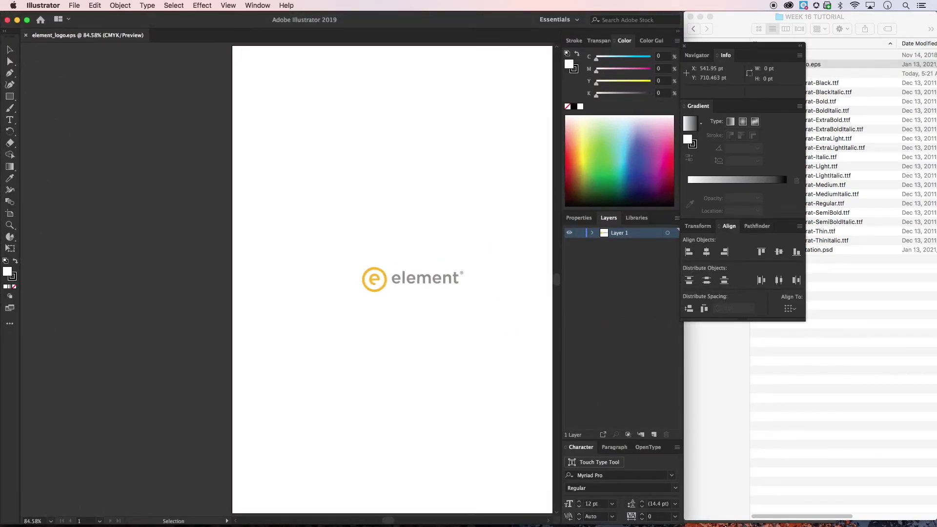
{"action": "double_click", "coordinate": [686, 421]}
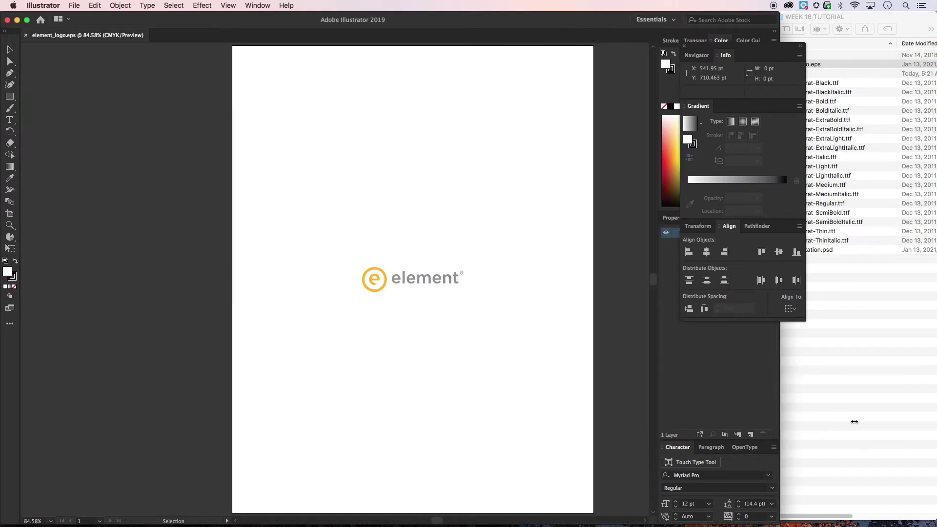
{"action": "left_click", "coordinate": [9, 225]}
{"action": "left_click", "coordinate": [418, 276]}
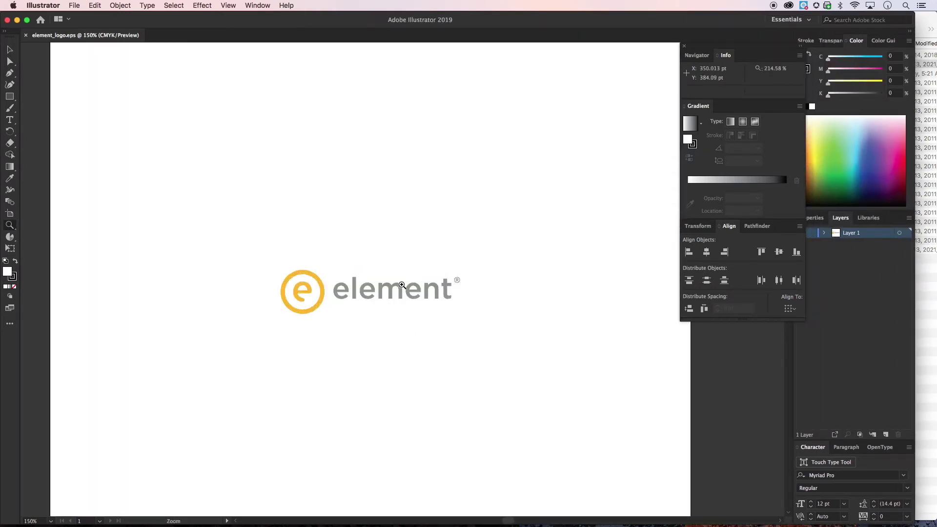
{"action": "left_click", "coordinate": [400, 286]}
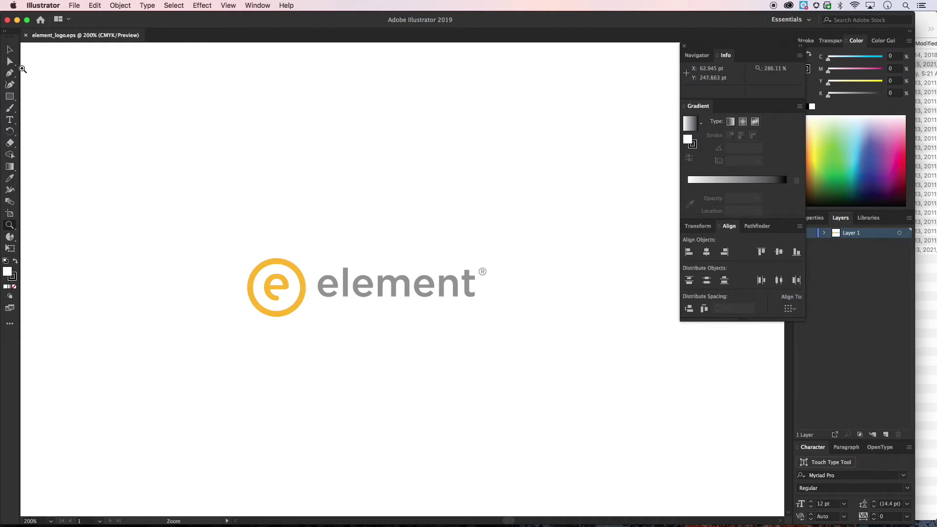
- Duplicate the whole element logo twice, stacking the copies evenly straight above the original
{"action": "left_click", "coordinate": [9, 49]}
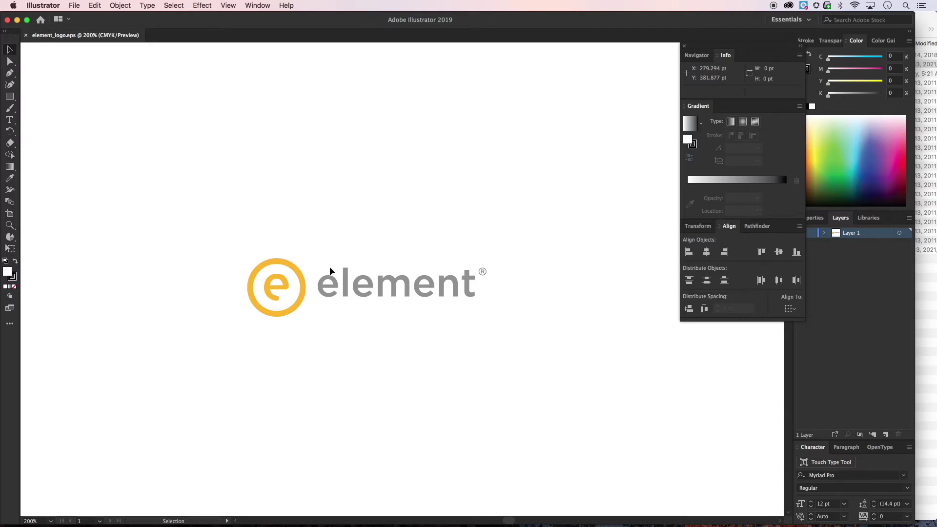
{"action": "left_click_drag", "start_coordinate": [223, 238], "coordinate": [512, 348]}
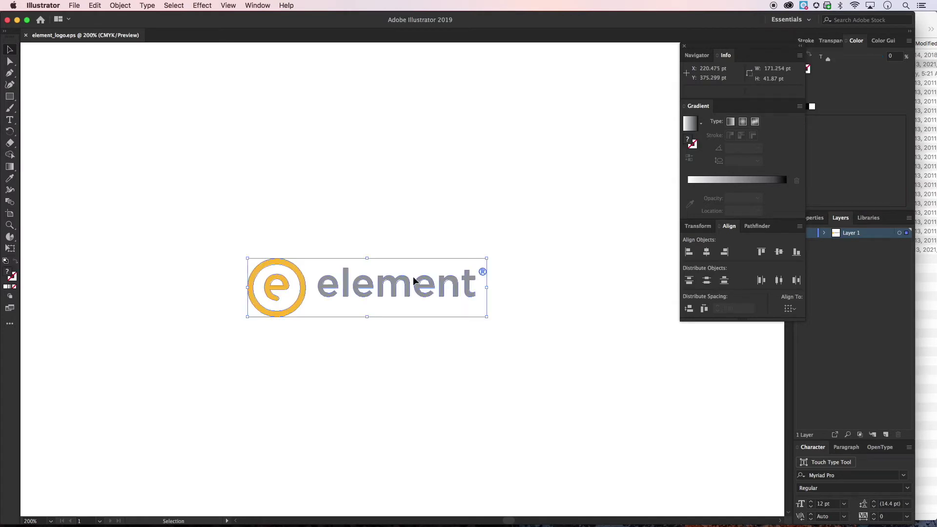
{"action": "left_click_drag", "start_coordinate": [188, 223], "coordinate": [508, 352]}
{"action": "left_click_drag", "start_coordinate": [396, 291], "coordinate": [396, 215]}
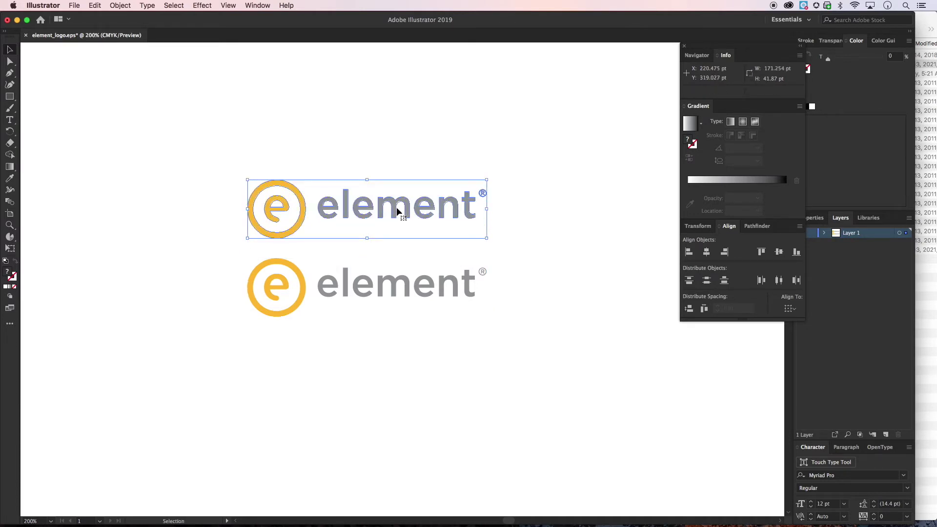
{"action": "key", "text": "super+d"}
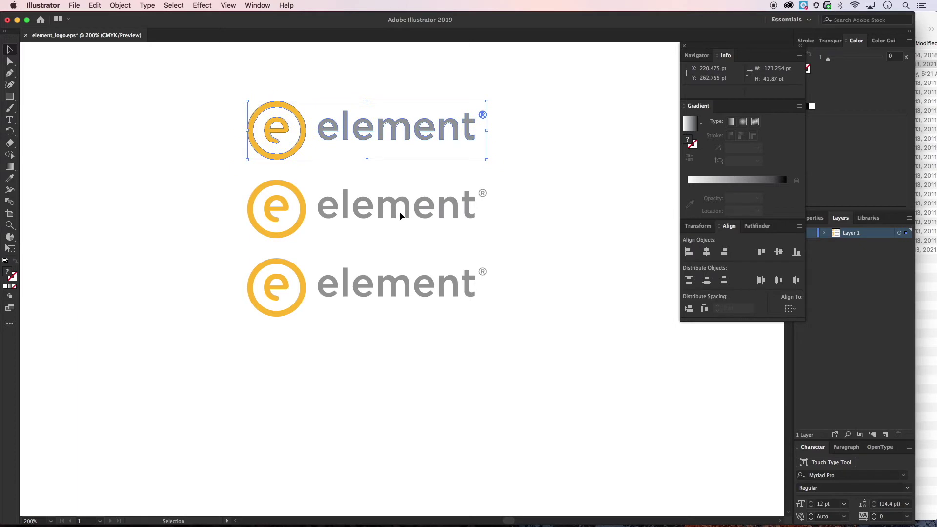
{"action": "scroll", "coordinate": [404, 263], "scroll_direction": "up", "scroll_amount": 1}
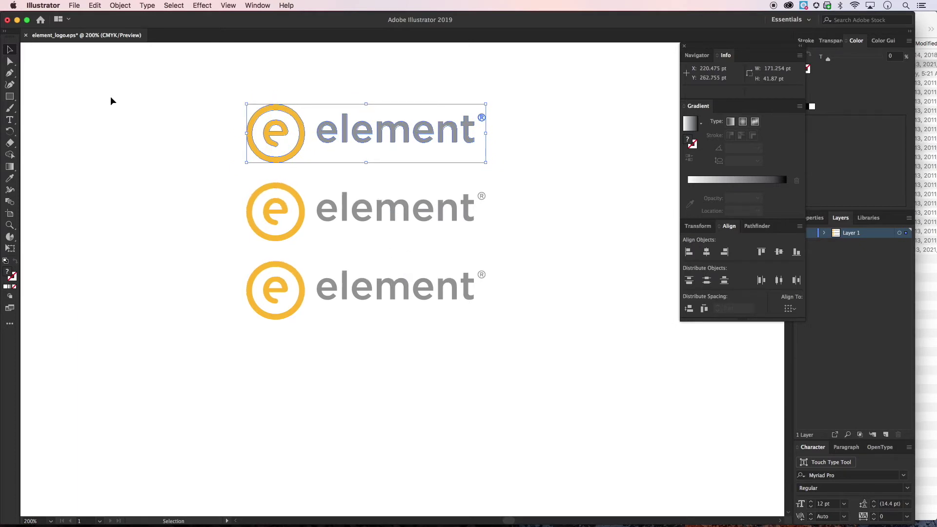
- Fill the topmost copy of the element logo with black, 000000
{"action": "left_click", "coordinate": [171, 149]}
{"action": "left_click_drag", "start_coordinate": [221, 90], "coordinate": [502, 178]}
{"action": "double_click", "coordinate": [11, 275]}
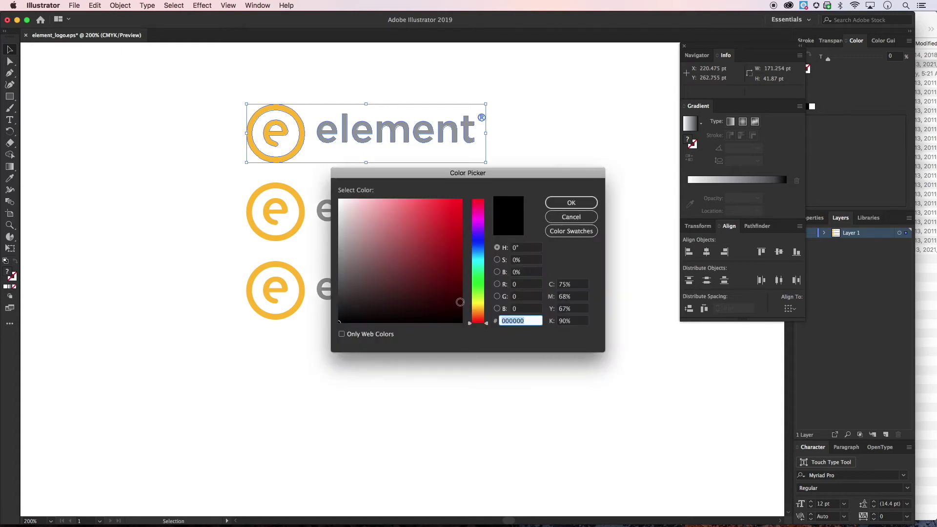
{"action": "left_click", "coordinate": [563, 204]}
{"action": "left_click", "coordinate": [445, 168]}
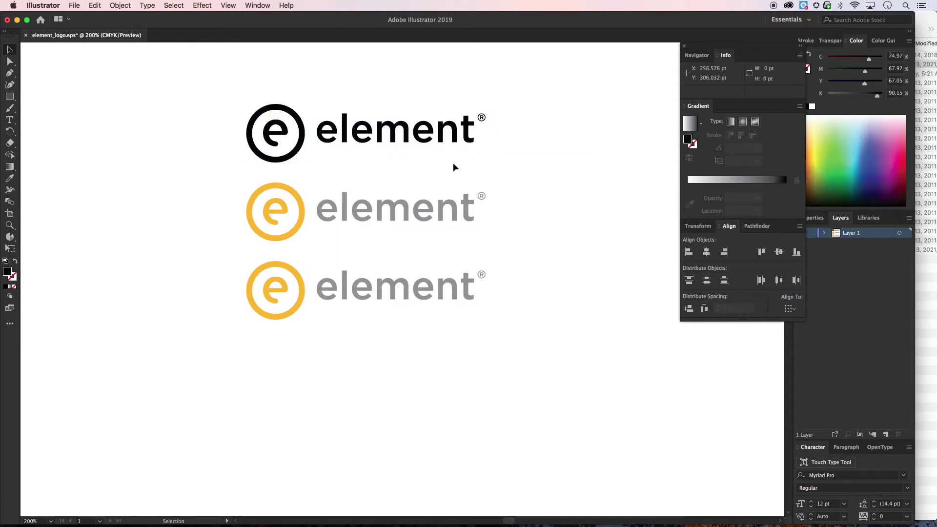
- Fill the lowest element logo with white, ffffff, and deselect it
{"action": "left_click_drag", "start_coordinate": [217, 258], "coordinate": [505, 326]}
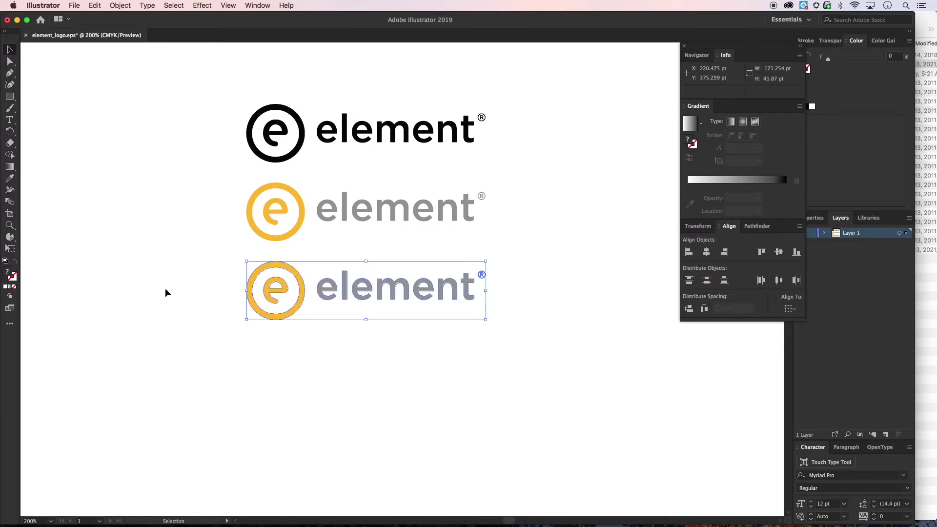
{"action": "double_click", "coordinate": [7, 275]}
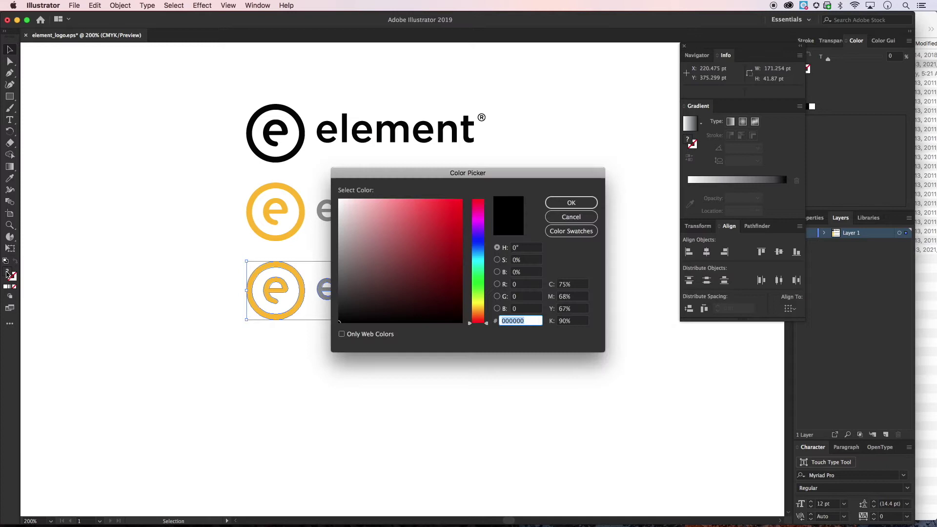
{"action": "type", "text": "ffffff"}
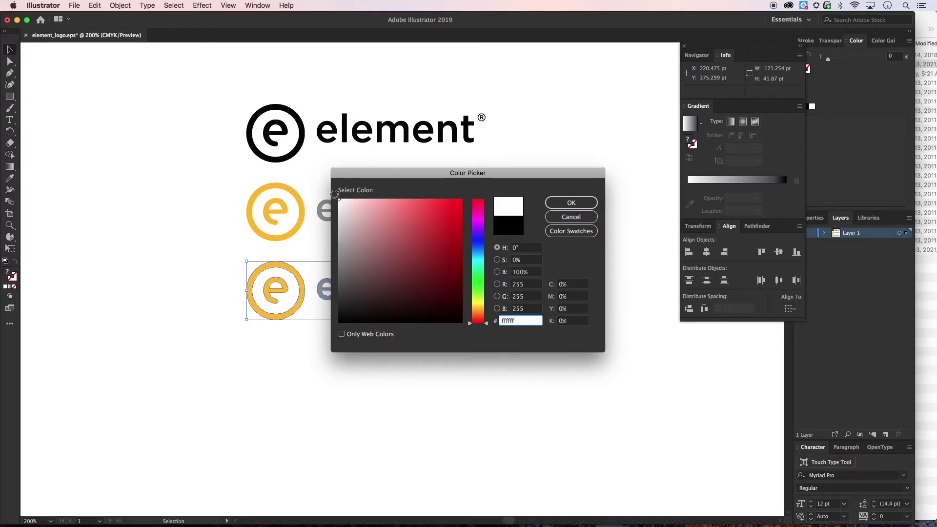
{"action": "left_click", "coordinate": [575, 202]}
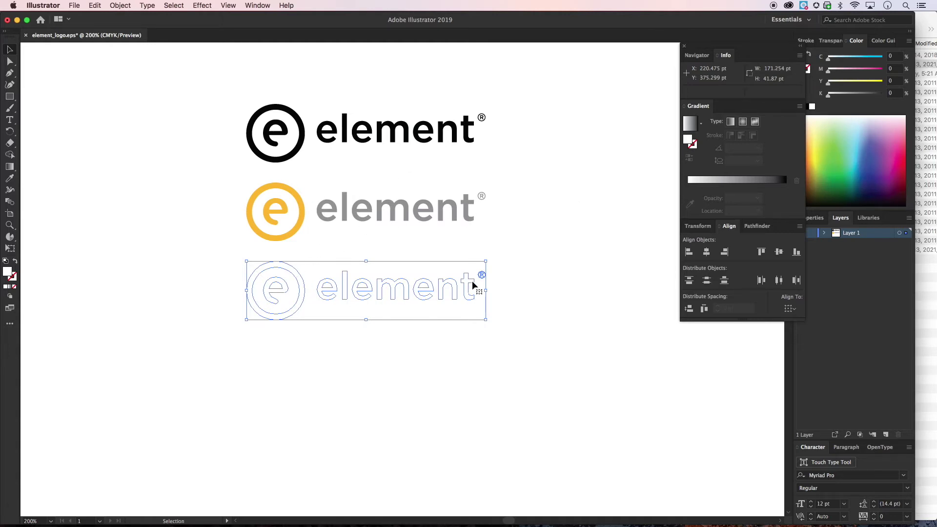
{"action": "left_click", "coordinate": [188, 296]}
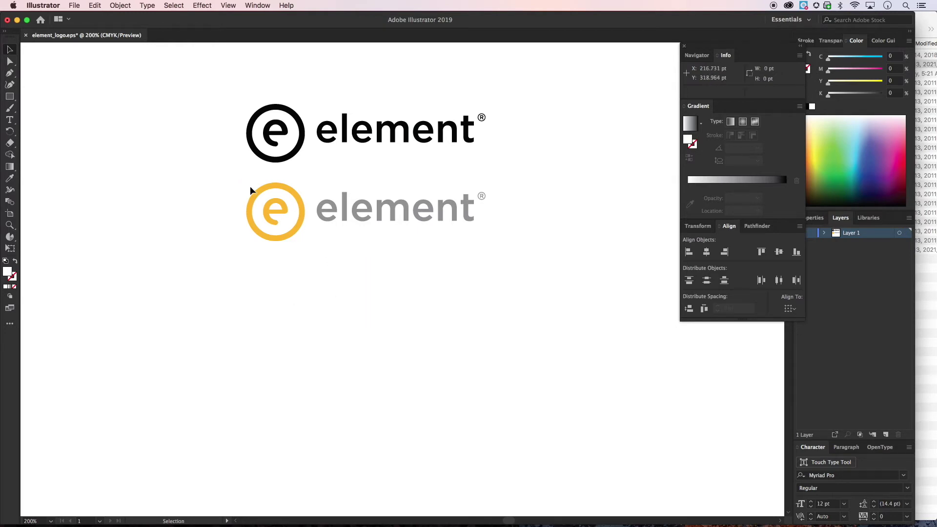
- Copy the middle orange-and-gray logo and switch to Photoshop with Rectangle 21411.psb, moving its window fully into view
{"action": "left_click_drag", "start_coordinate": [227, 181], "coordinate": [513, 252]}
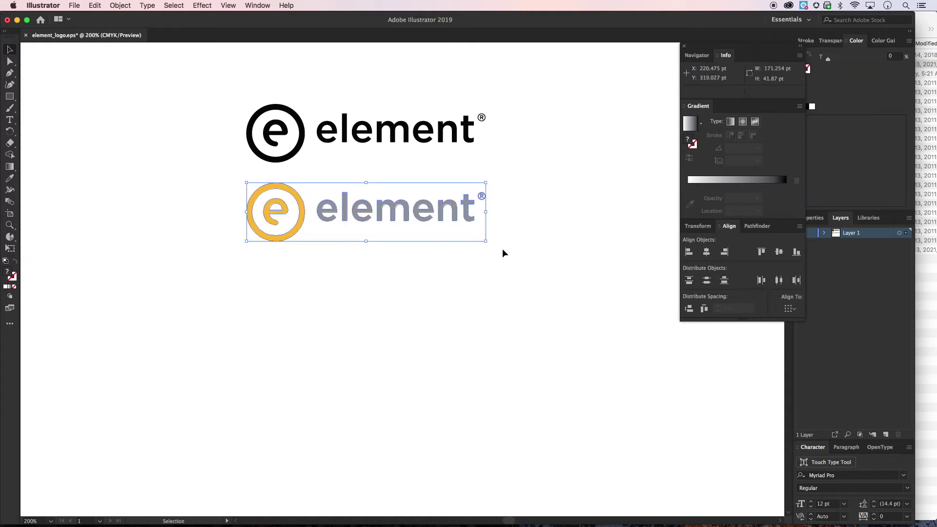
{"action": "left_click", "coordinate": [95, 4]}
{"action": "left_click", "coordinate": [105, 48]}
{"action": "mouse_move", "coordinate": [401, 526]}
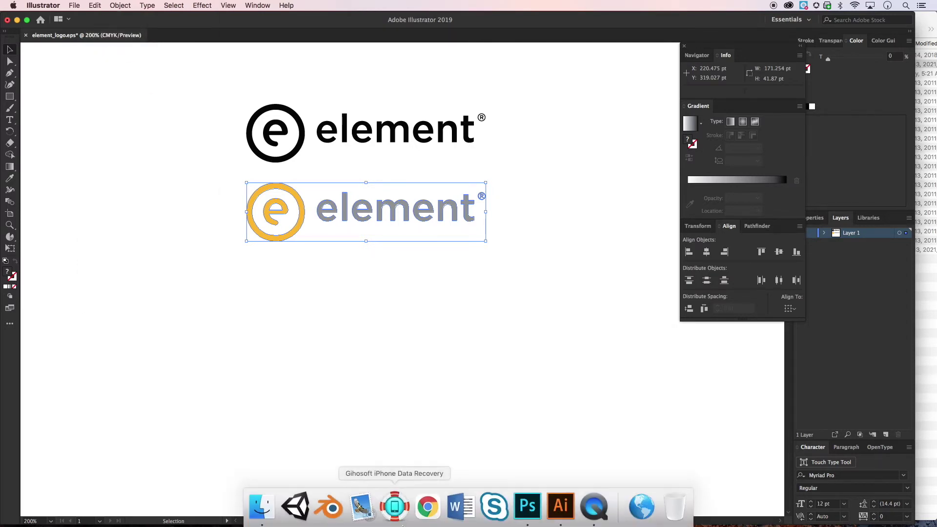
{"action": "left_click", "coordinate": [528, 506]}
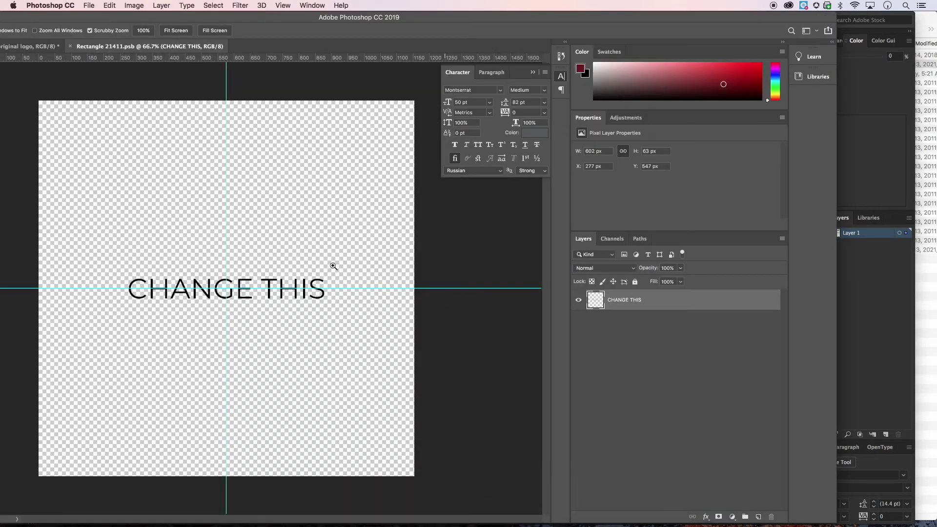
{"action": "double_click", "coordinate": [268, 20]}
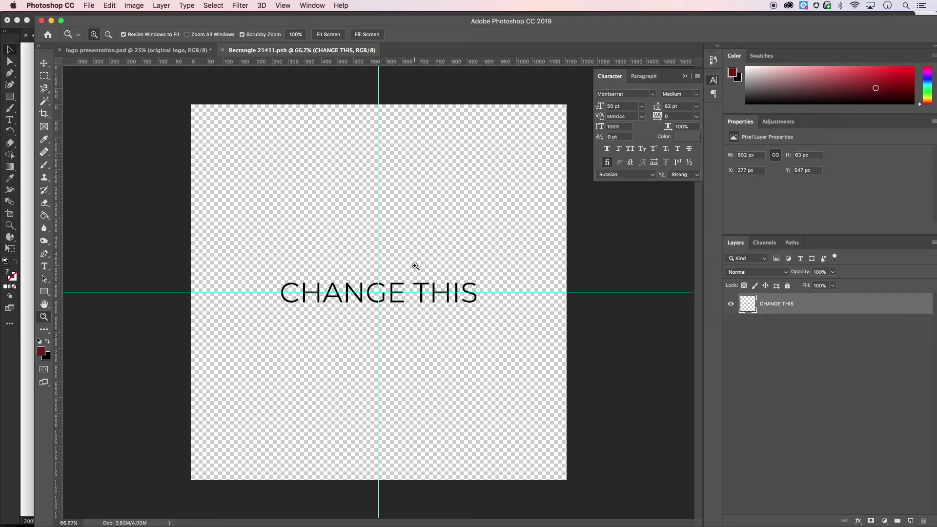
- Paste the logo as pixels into Rectangle 21411.psb, centered and scaled to about 389%
{"action": "key", "text": "super+v"}
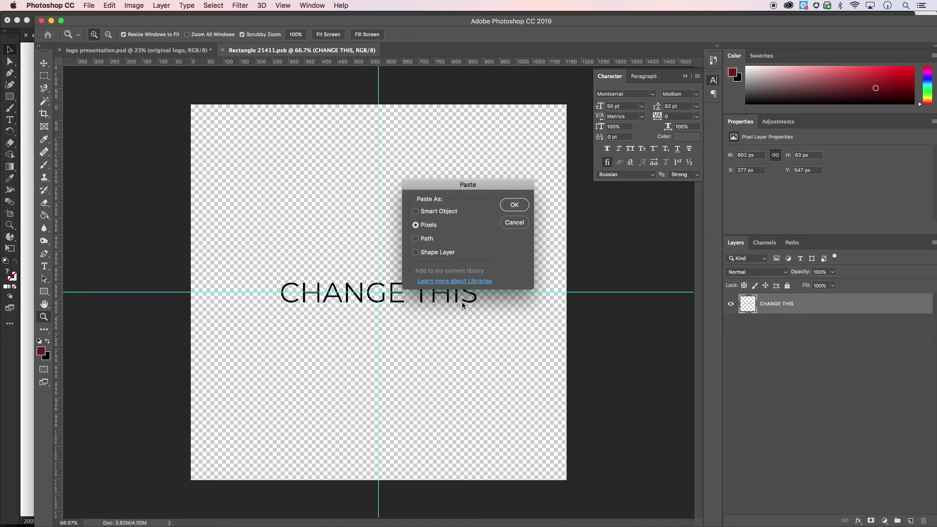
{"action": "key", "text": "Return"}
{"action": "left_click_drag", "start_coordinate": [410, 304], "coordinate": [483, 334]}
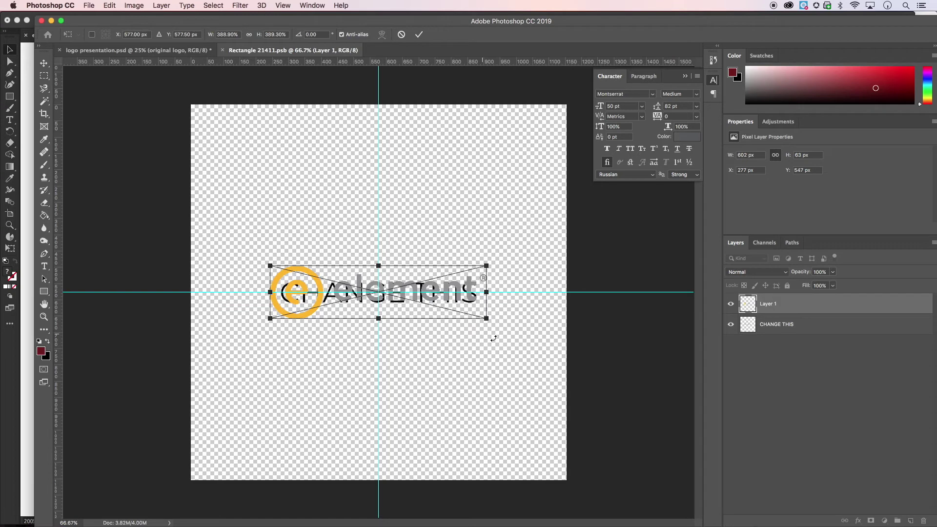
{"action": "key", "text": "Return"}
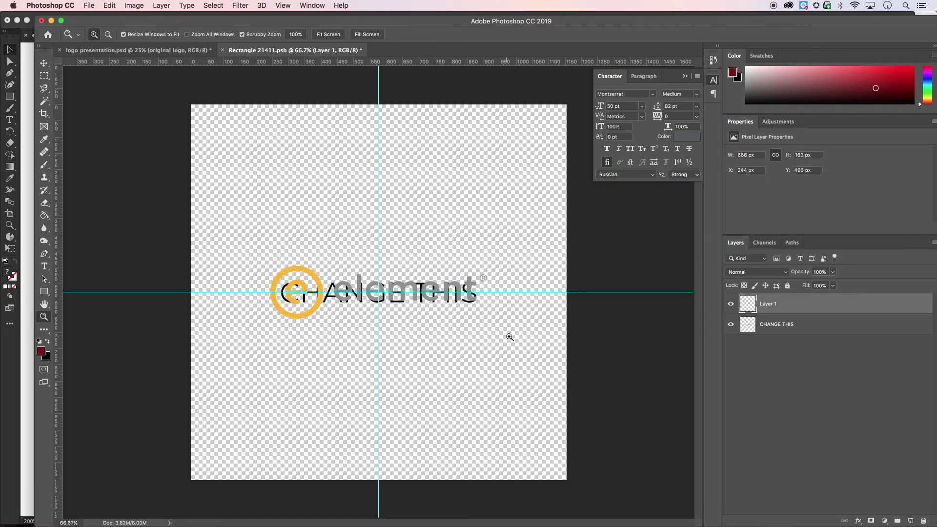
- Delete the CHANGE THIS layer, and close Rectangle 21411.psb with its changes saved
{"action": "left_click", "coordinate": [794, 327]}
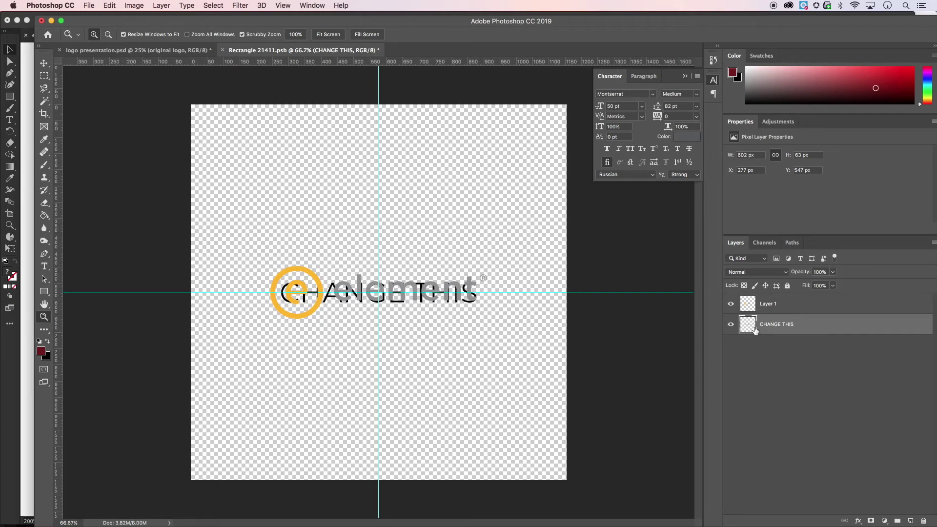
{"action": "left_click", "coordinate": [924, 521]}
{"action": "left_click", "coordinate": [542, 182]}
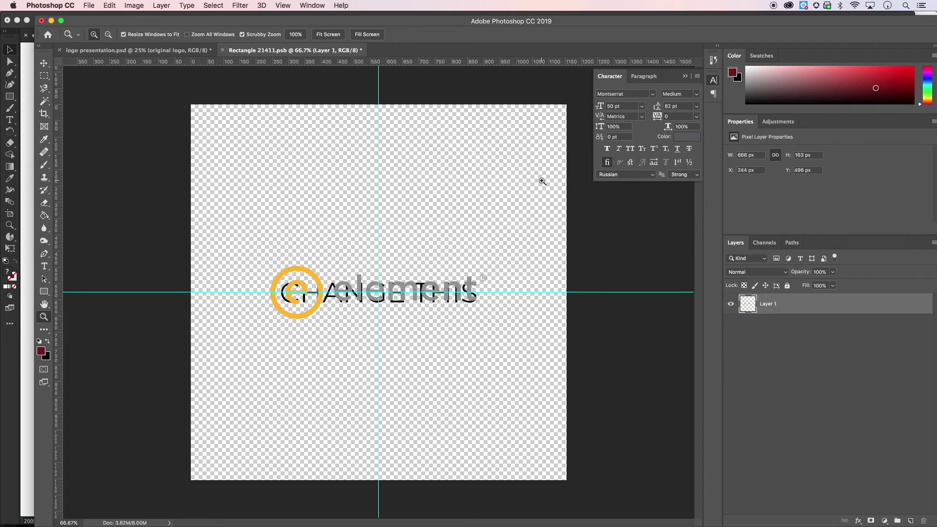
{"action": "left_click", "coordinate": [223, 50]}
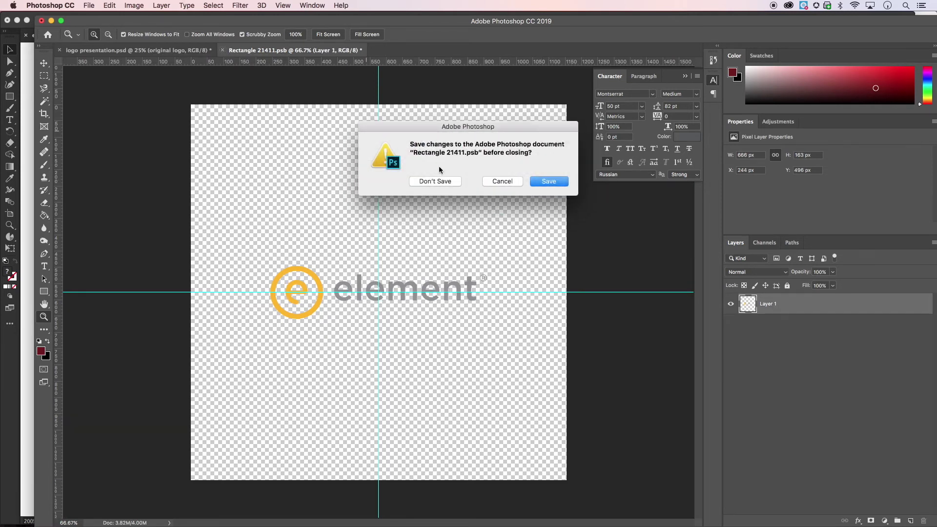
{"action": "left_click", "coordinate": [549, 181]}
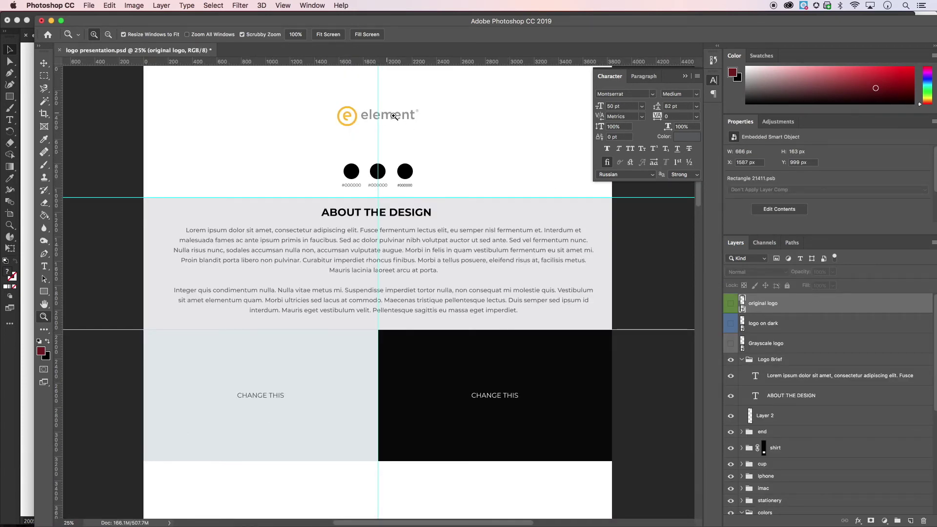
- Check the element logo on the stationery, computer, phone, mug and T-shirt mockups in logo presentation.psd
{"action": "scroll", "coordinate": [337, 279], "scroll_direction": "down", "scroll_amount": 10}
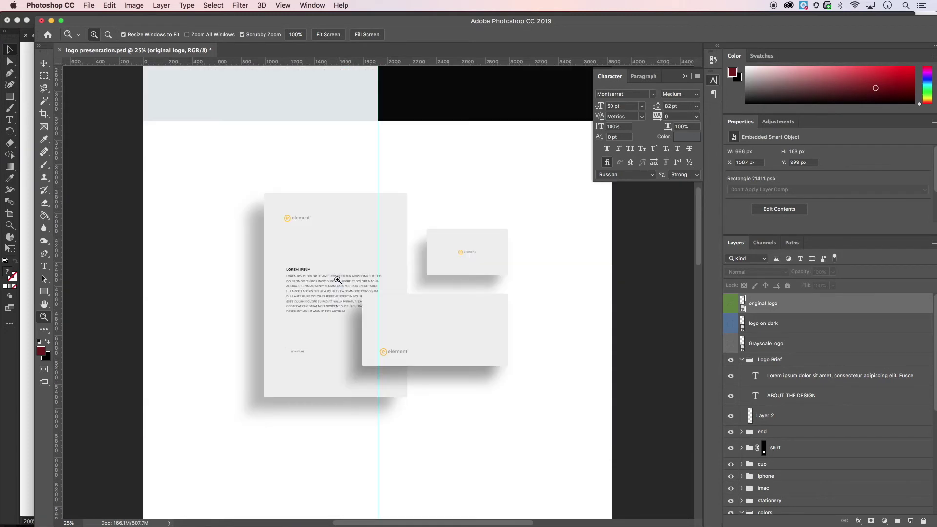
{"action": "scroll", "coordinate": [376, 361], "scroll_direction": "down", "scroll_amount": 7}
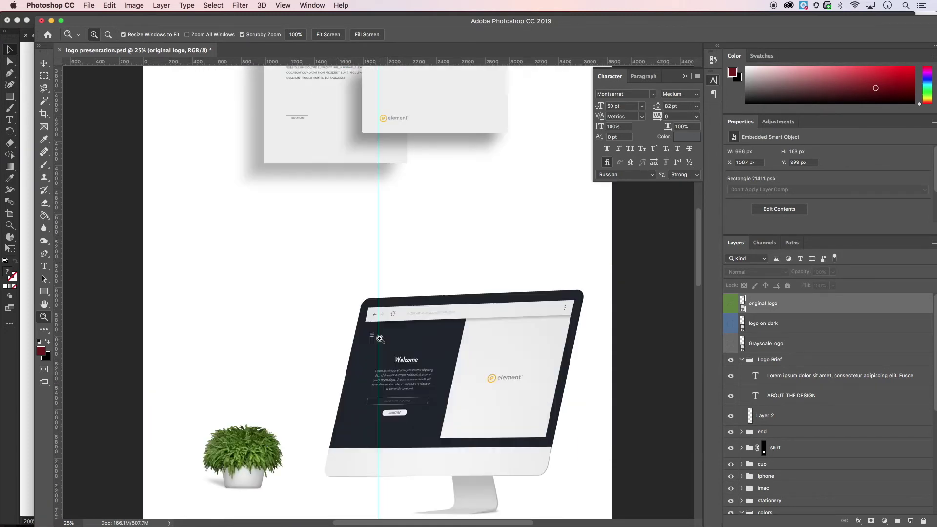
{"action": "scroll", "coordinate": [460, 371], "scroll_direction": "down", "scroll_amount": 10}
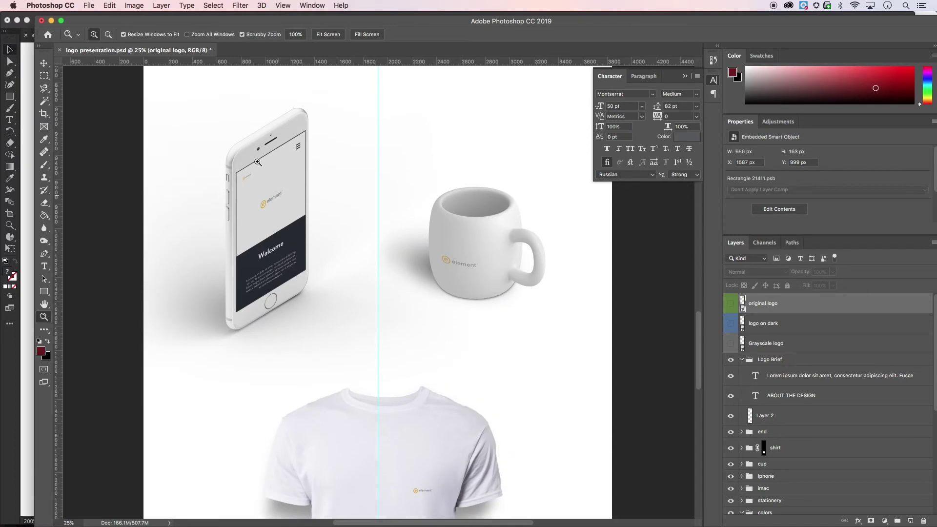
{"action": "scroll", "coordinate": [440, 293], "scroll_direction": "up", "scroll_amount": 10}
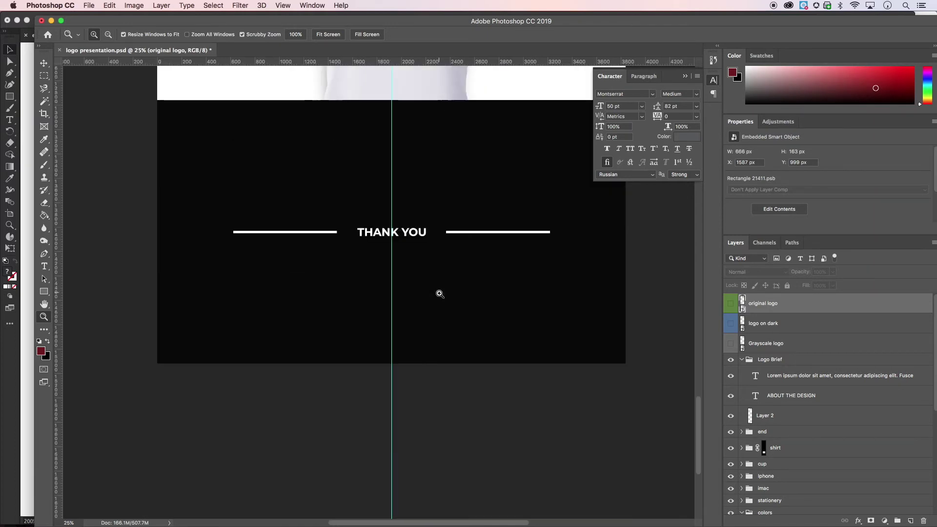
- Open the contents of the logo on dark smart object in logo presentation.psd
{"action": "scroll", "coordinate": [440, 331], "scroll_direction": "up", "scroll_amount": 10}
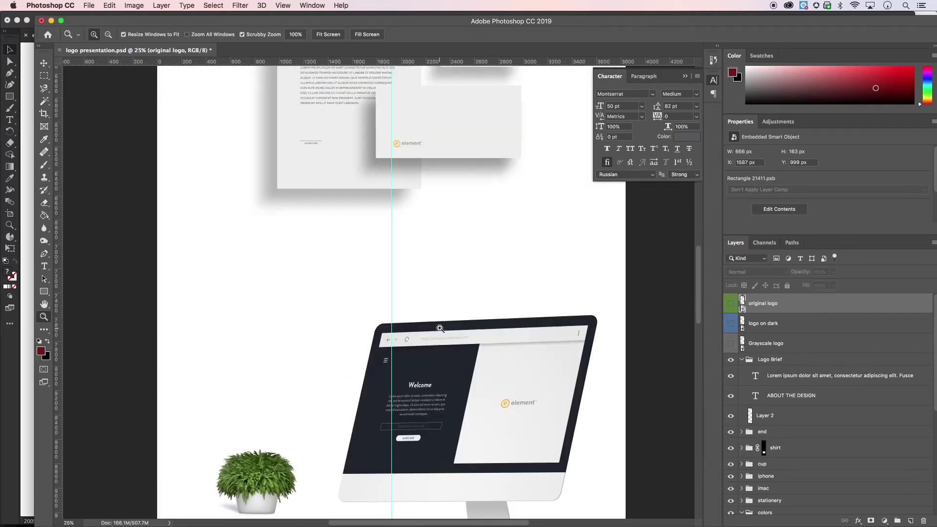
{"action": "scroll", "coordinate": [467, 356], "scroll_direction": "up", "scroll_amount": 5}
{"action": "scroll", "coordinate": [466, 356], "scroll_direction": "up", "scroll_amount": 10}
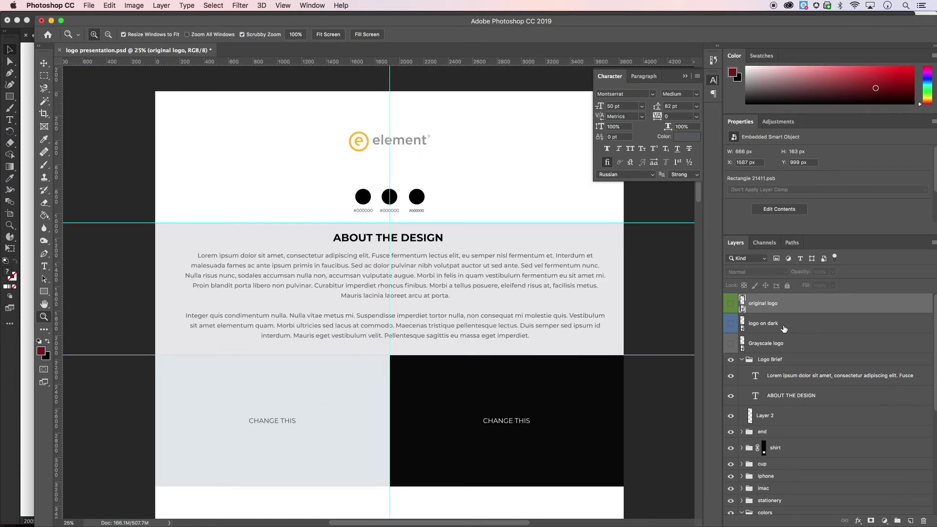
{"action": "double_click", "coordinate": [744, 325]}
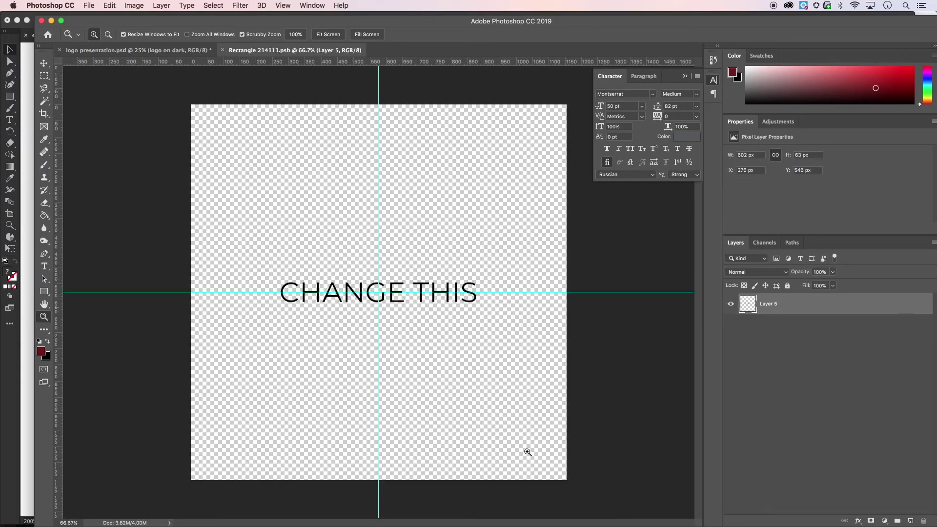
- Switch to Illustrator, copy the white element logo below the orange-and-gray one, and return to Photoshop with Rectangle 214111.psb
{"action": "mouse_move", "coordinate": [552, 525]}
{"action": "left_click", "coordinate": [560, 507]}
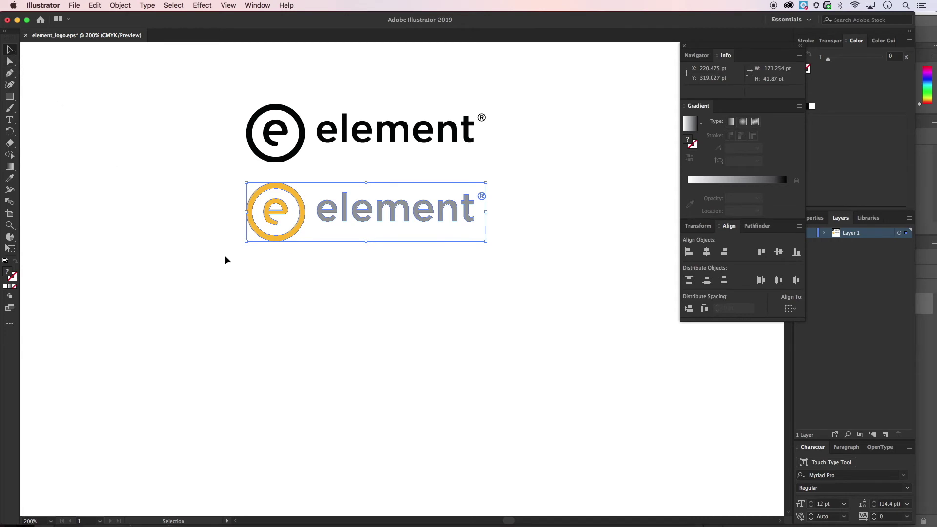
{"action": "left_click_drag", "start_coordinate": [217, 247], "coordinate": [520, 315]}
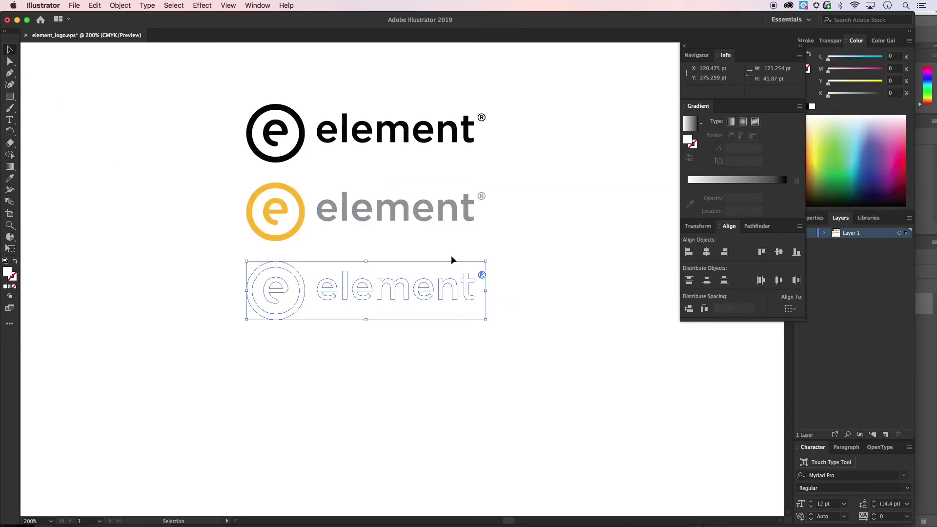
{"action": "left_click", "coordinate": [105, 6]}
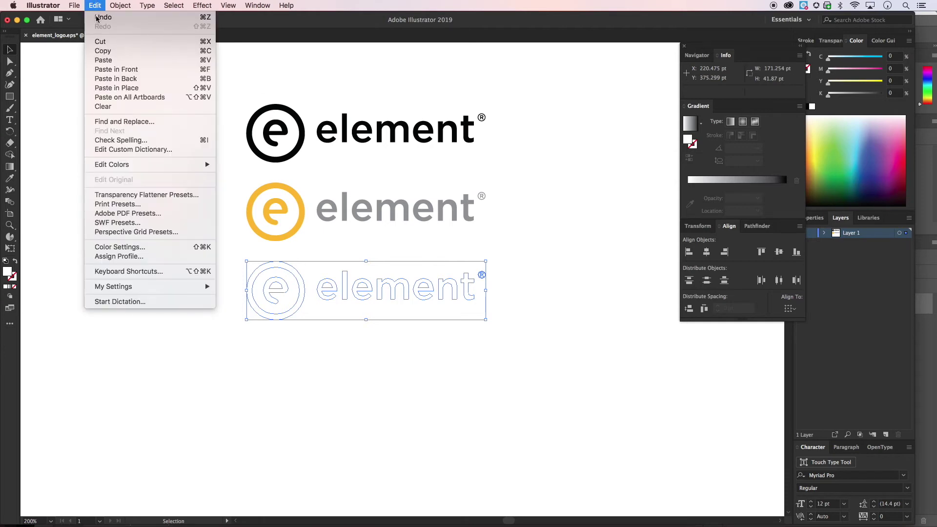
{"action": "left_click", "coordinate": [98, 55]}
{"action": "mouse_move", "coordinate": [489, 518]}
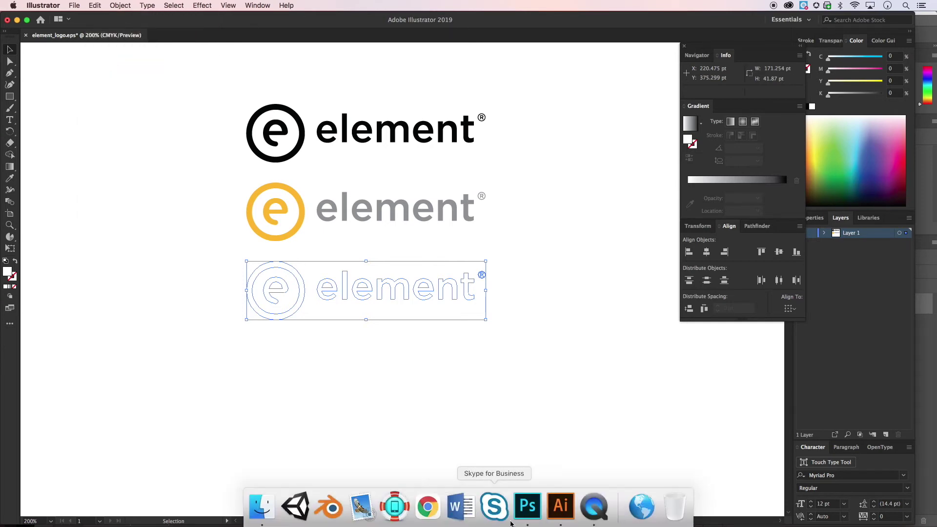
{"action": "left_click", "coordinate": [527, 507]}
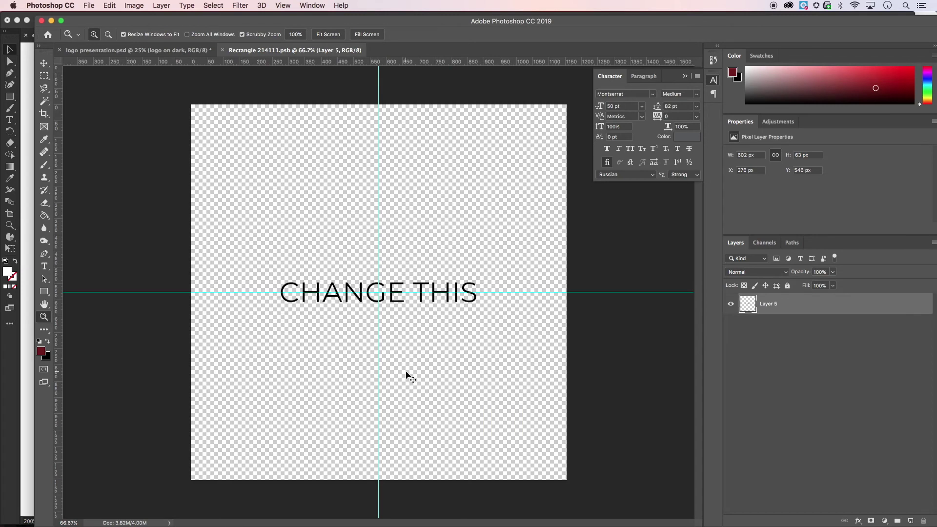
- Paste the white logo as pixels into Rectangle 214111.psb, centered and scaled to about 377%
{"action": "key", "text": "super+v"}
{"action": "left_click", "coordinate": [515, 205]}
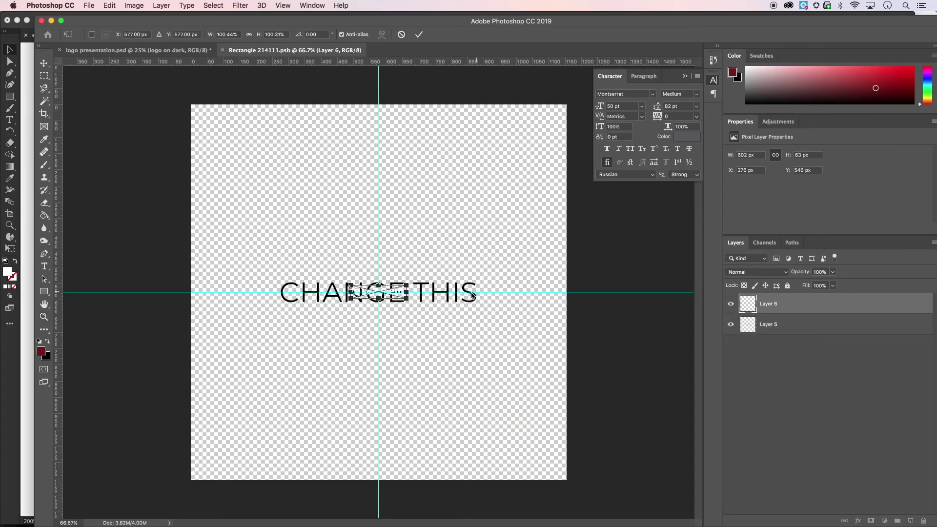
{"action": "left_click_drag", "start_coordinate": [407, 302], "coordinate": [482, 333]}
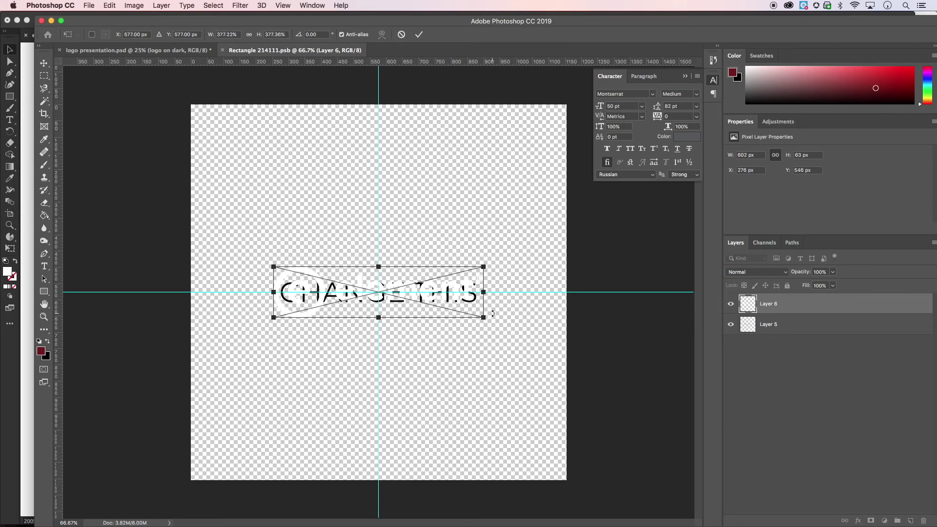
{"action": "key", "text": "Return"}
- Delete the CHANGE THIS layer from Rectangle 214111.psb, and close the file with its changes saved
{"action": "left_click", "coordinate": [781, 326]}
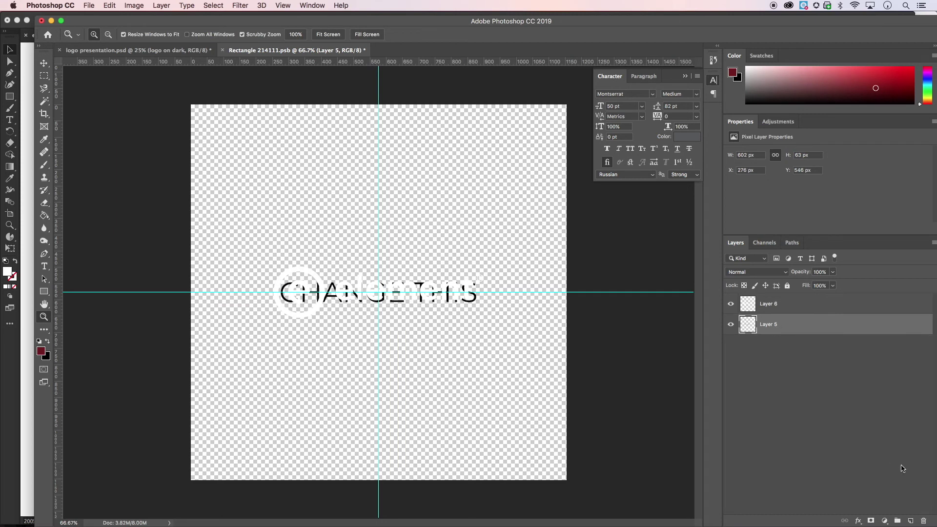
{"action": "left_click", "coordinate": [924, 520]}
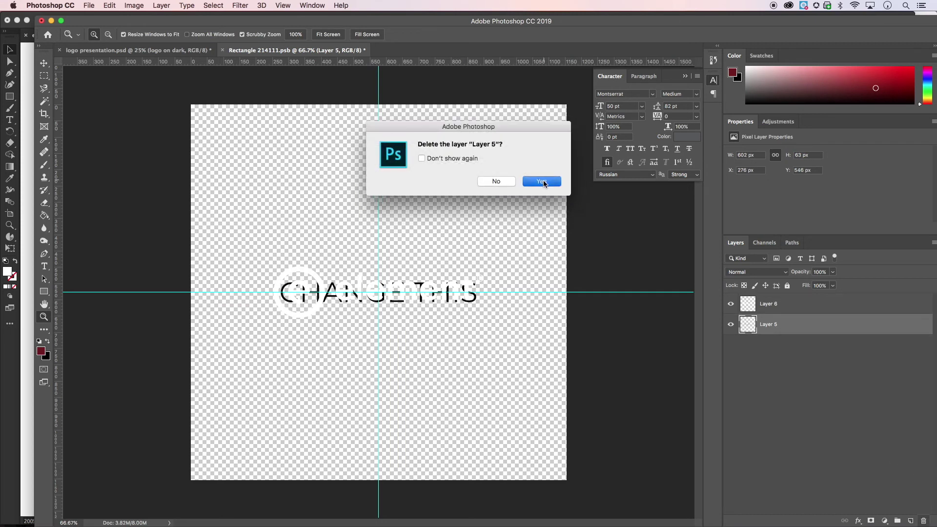
{"action": "left_click", "coordinate": [542, 181]}
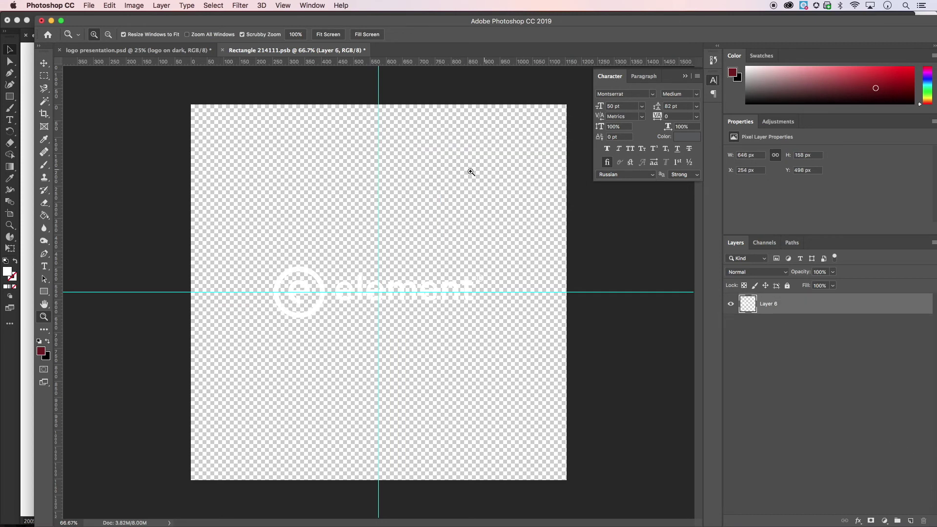
{"action": "left_click", "coordinate": [222, 50]}
{"action": "left_click", "coordinate": [549, 181]}
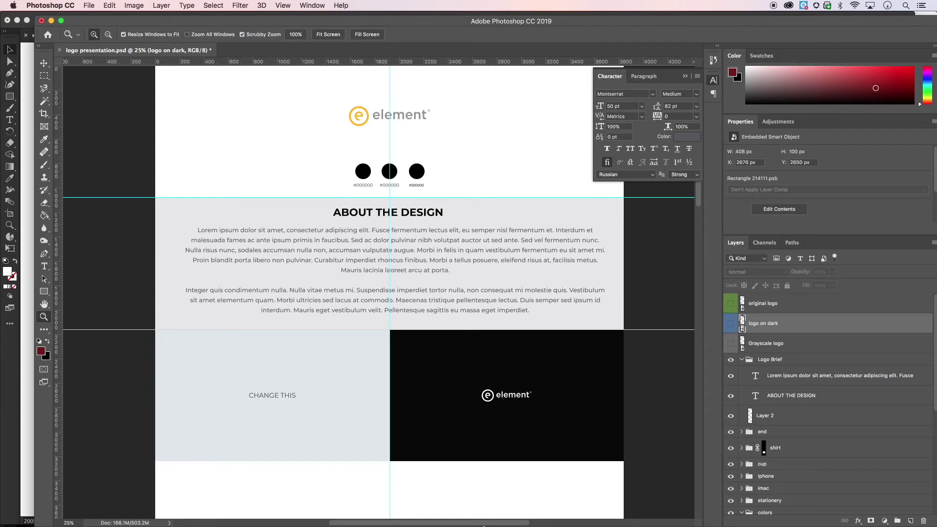
- Switch to Illustrator, copy the black element logo above the orange-and-gray one, and return to Photoshop with logo presentation.psd
{"action": "mouse_move", "coordinate": [488, 517]}
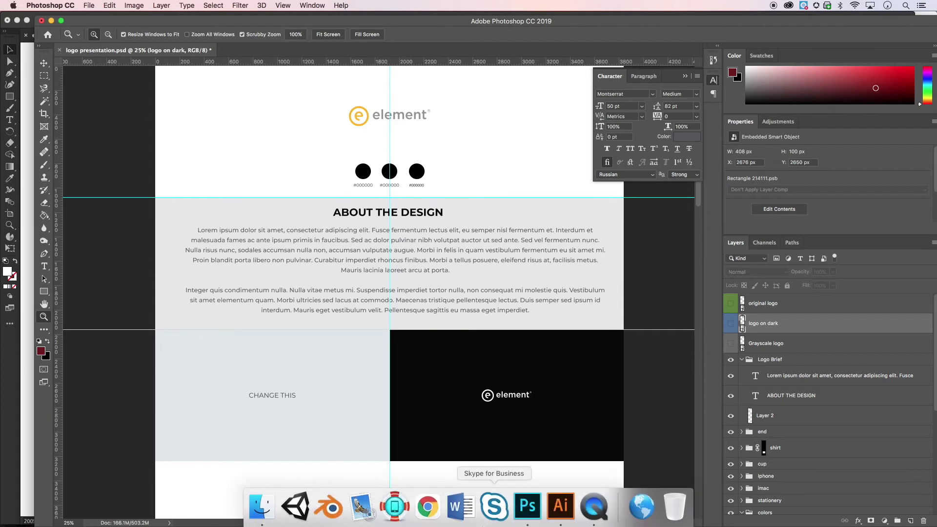
{"action": "left_click", "coordinate": [561, 510]}
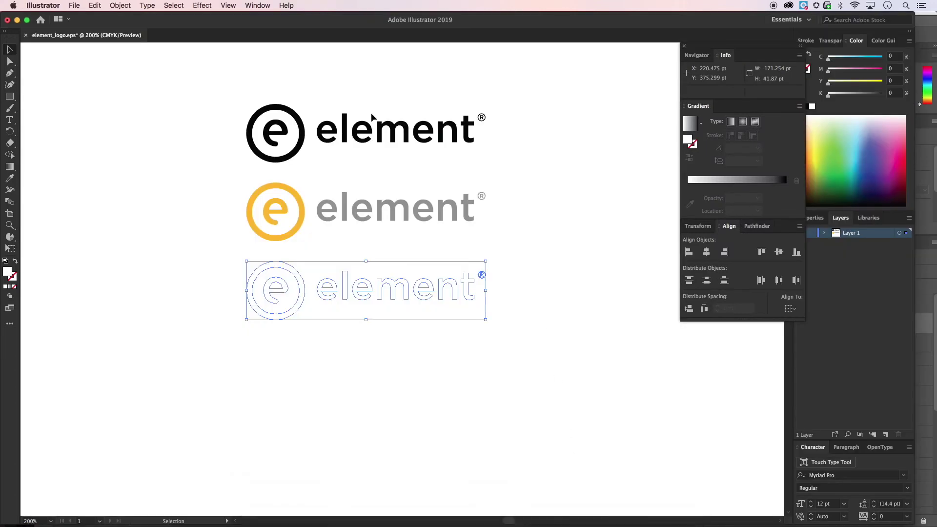
{"action": "left_click_drag", "start_coordinate": [216, 92], "coordinate": [513, 167]}
{"action": "left_click", "coordinate": [93, 5]}
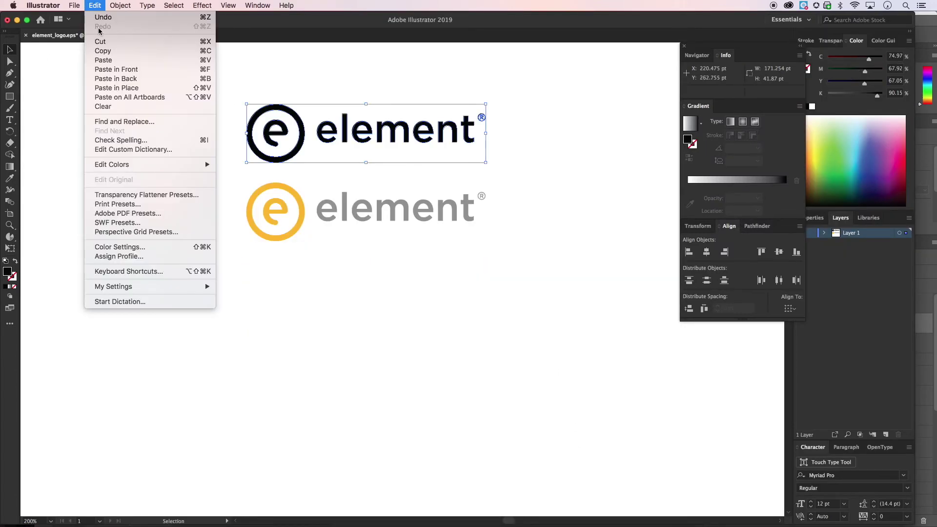
{"action": "left_click", "coordinate": [100, 53]}
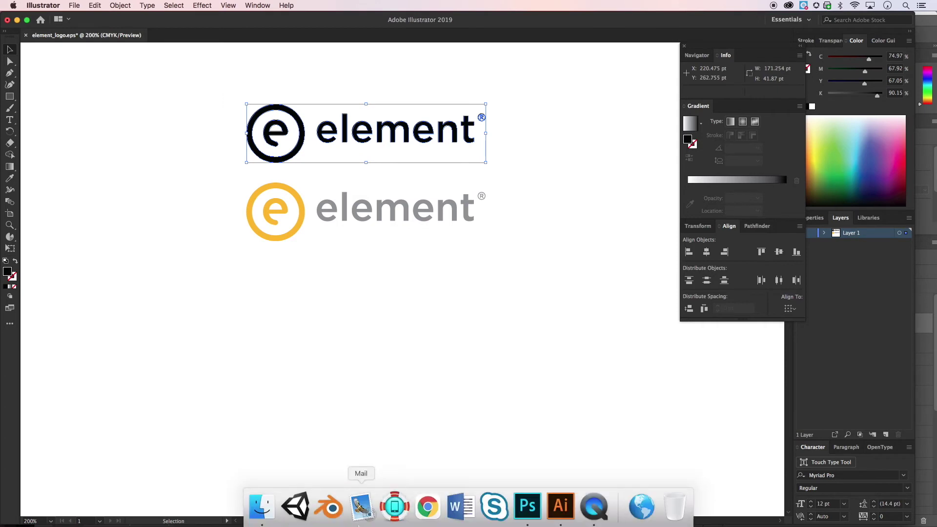
{"action": "left_click", "coordinate": [529, 509]}
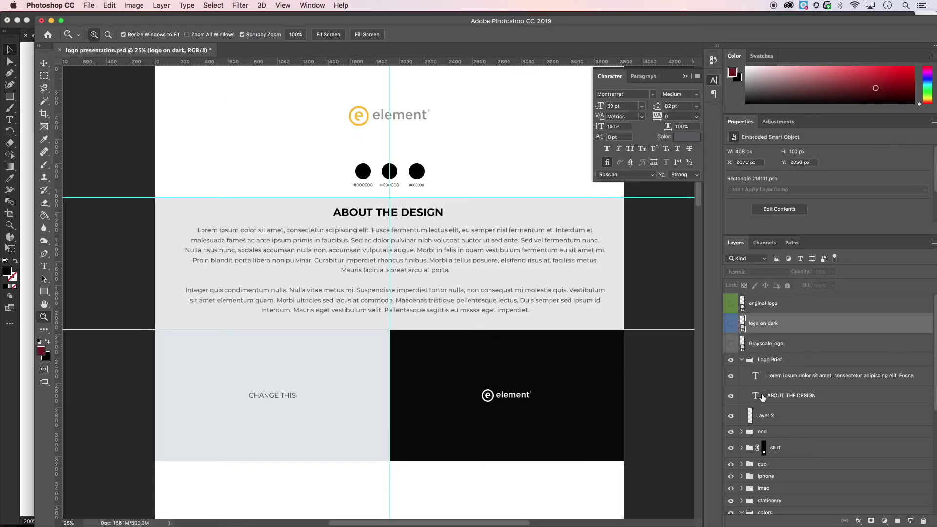
- Open the Grayscale logo smart object and paste the black logo as pixels, centered and scaled to about 390%
{"action": "double_click", "coordinate": [742, 344]}
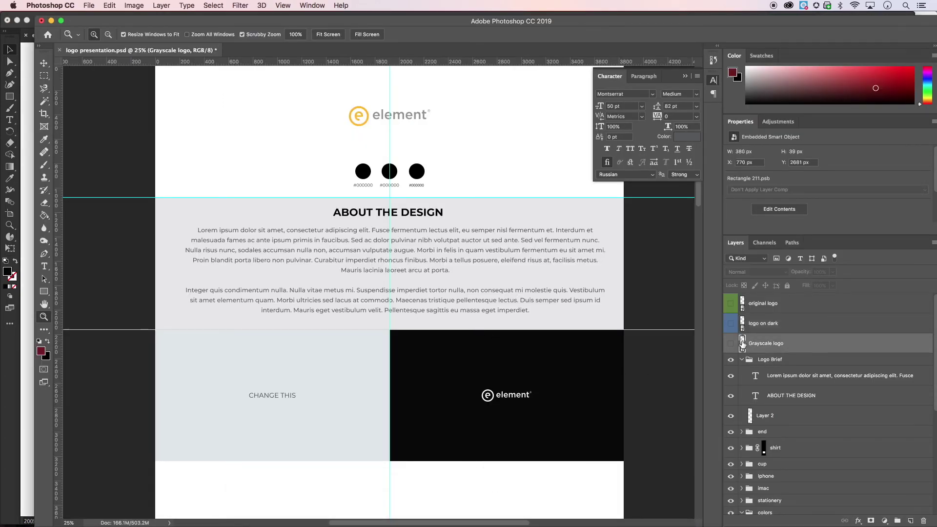
{"action": "key", "text": "super+v"}
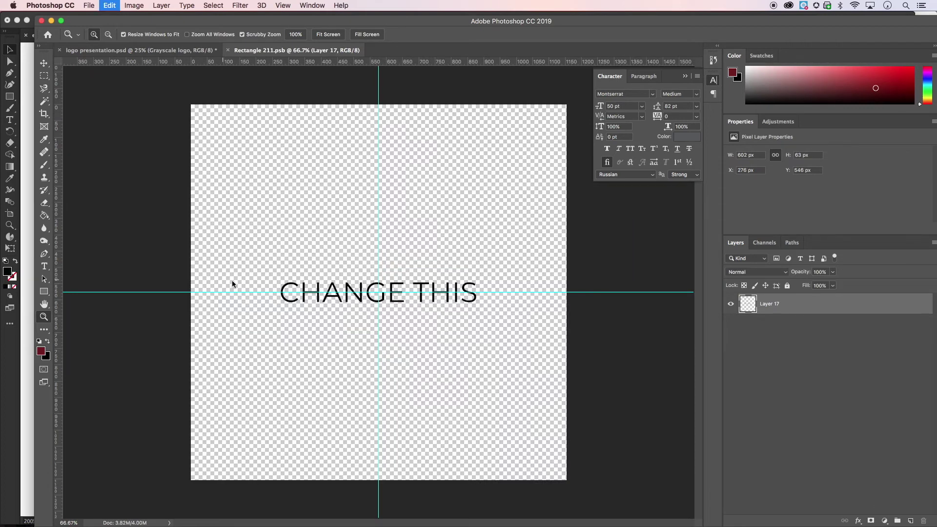
{"action": "key", "text": "Return"}
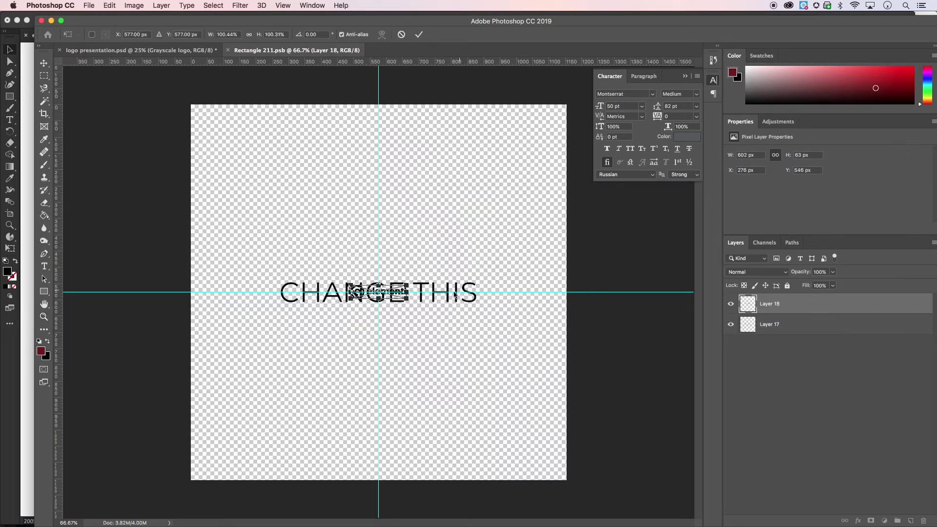
{"action": "left_click_drag", "start_coordinate": [410, 304], "coordinate": [485, 330]}
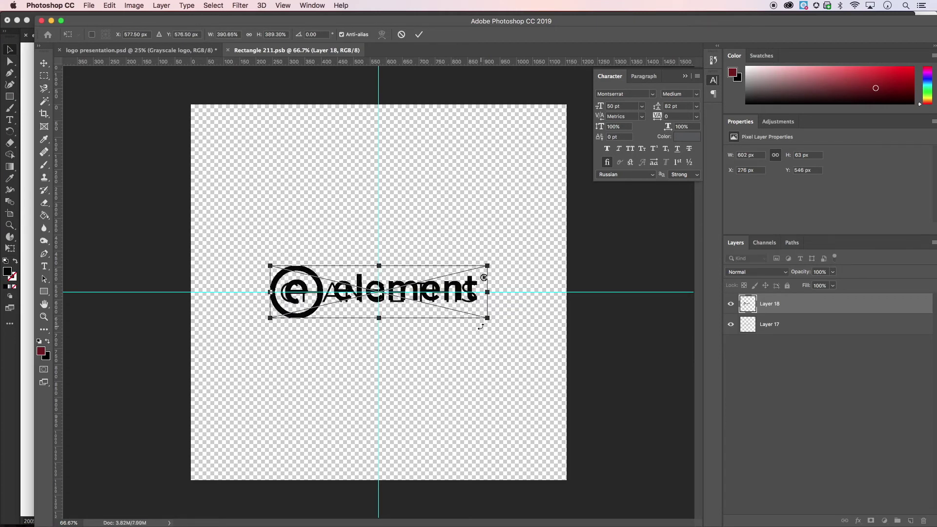
{"action": "key", "text": "Return"}
{"action": "key", "text": "z"}
- Delete the CHANGE THIS layer from Rectangle 211.psb, and close the file with its changes saved
{"action": "left_click", "coordinate": [786, 326]}
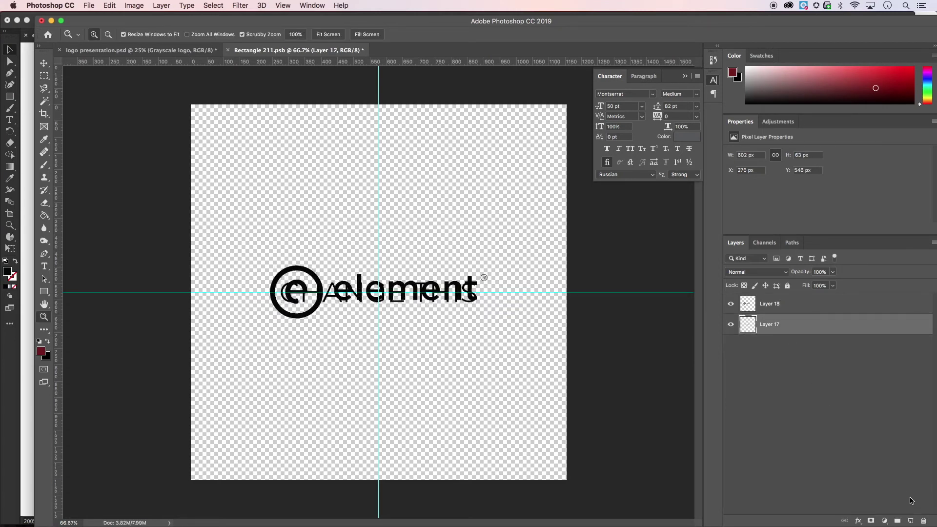
{"action": "left_click", "coordinate": [923, 521]}
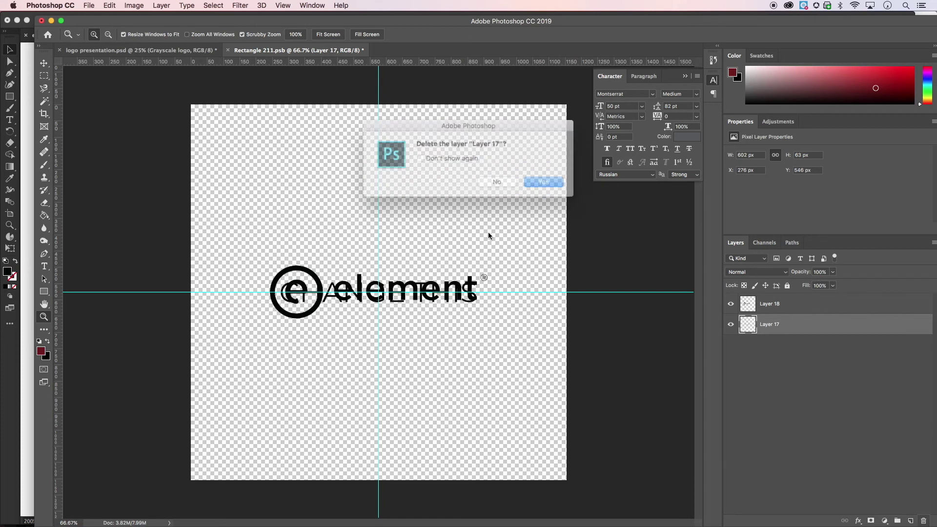
{"action": "left_click", "coordinate": [540, 183]}
{"action": "left_click", "coordinate": [229, 51]}
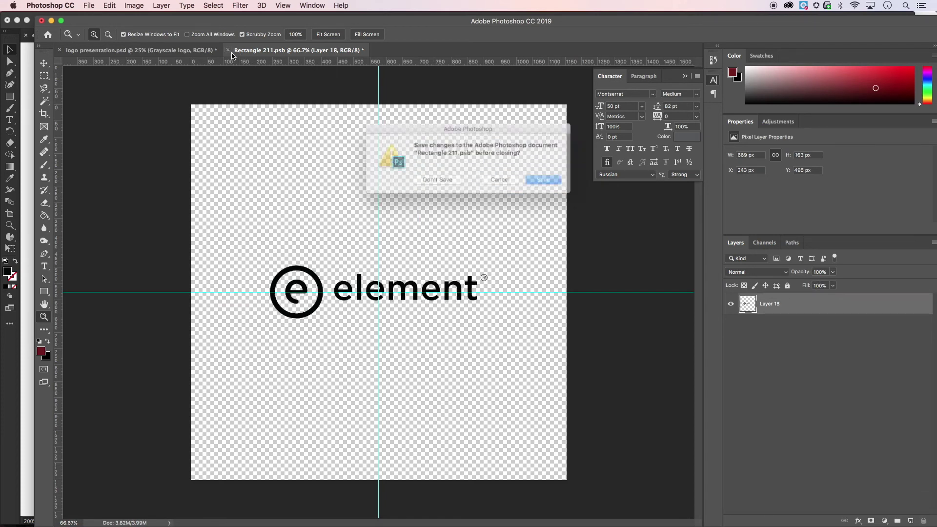
{"action": "left_click", "coordinate": [549, 181]}
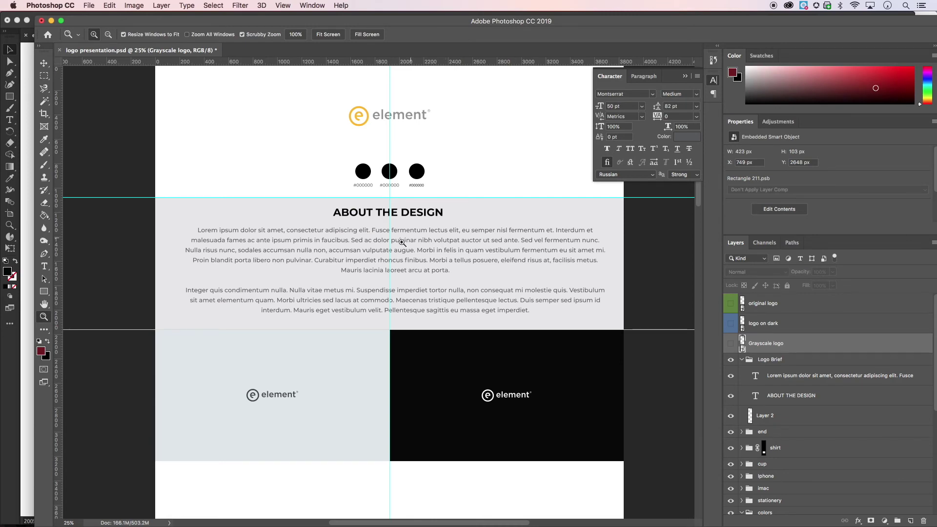
- Check the logos on the light and dark panels and across the product mockups in logo presentation.psd
{"action": "scroll", "coordinate": [404, 241], "scroll_direction": "down", "scroll_amount": 5}
{"action": "scroll", "coordinate": [405, 241], "scroll_direction": "down", "scroll_amount": 8}
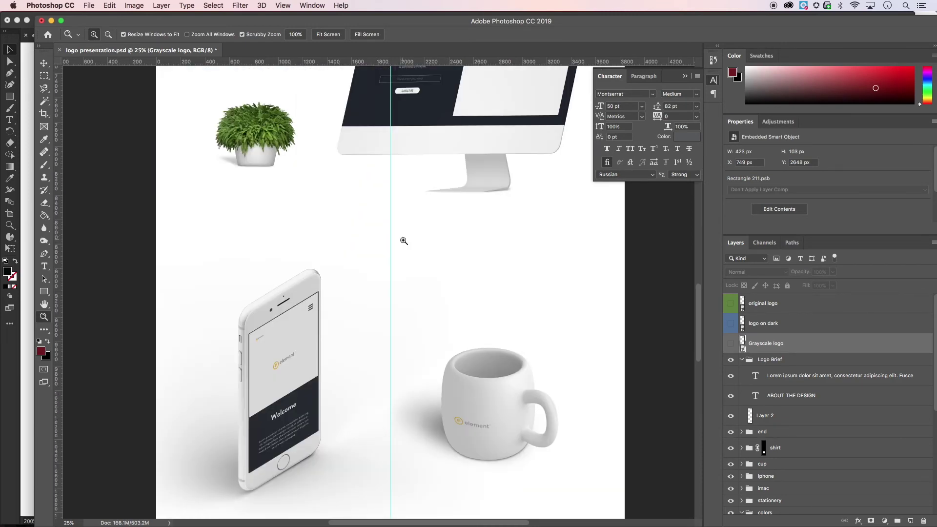
{"action": "scroll", "coordinate": [405, 241], "scroll_direction": "down", "scroll_amount": 15}
{"action": "scroll", "coordinate": [404, 241], "scroll_direction": "up", "scroll_amount": 15}
{"action": "scroll", "coordinate": [404, 241], "scroll_direction": "up", "scroll_amount": 14}
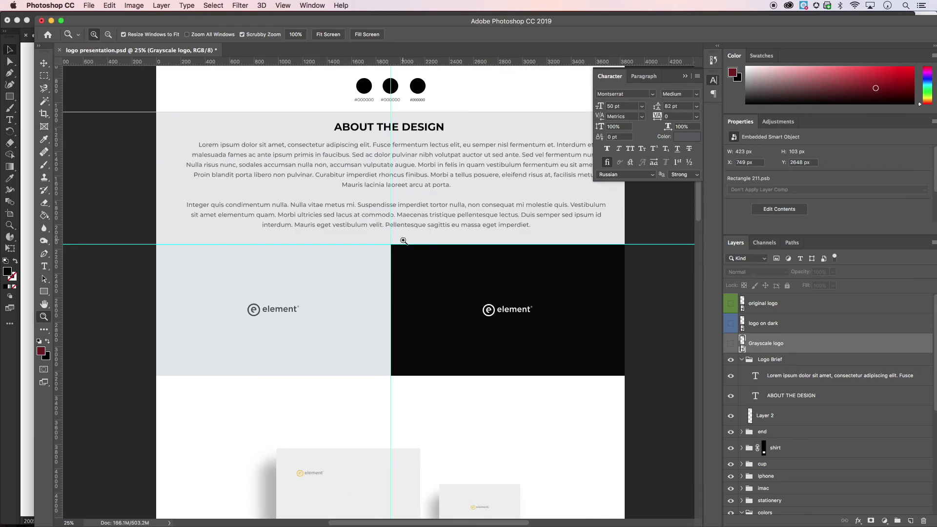
{"action": "scroll", "coordinate": [405, 241], "scroll_direction": "down", "scroll_amount": 9}
{"action": "scroll", "coordinate": [404, 241], "scroll_direction": "up", "scroll_amount": 8}
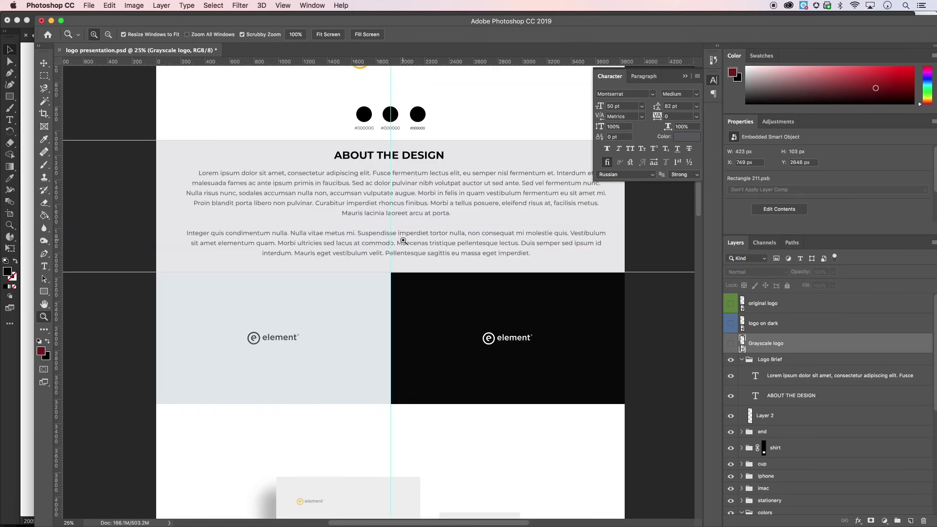
- Collapse the Logo Brief group and show the color1, color2 and color3 layers inside the expanded colors group
{"action": "left_click_drag", "start_coordinate": [388, 208], "coordinate": [395, 228]}
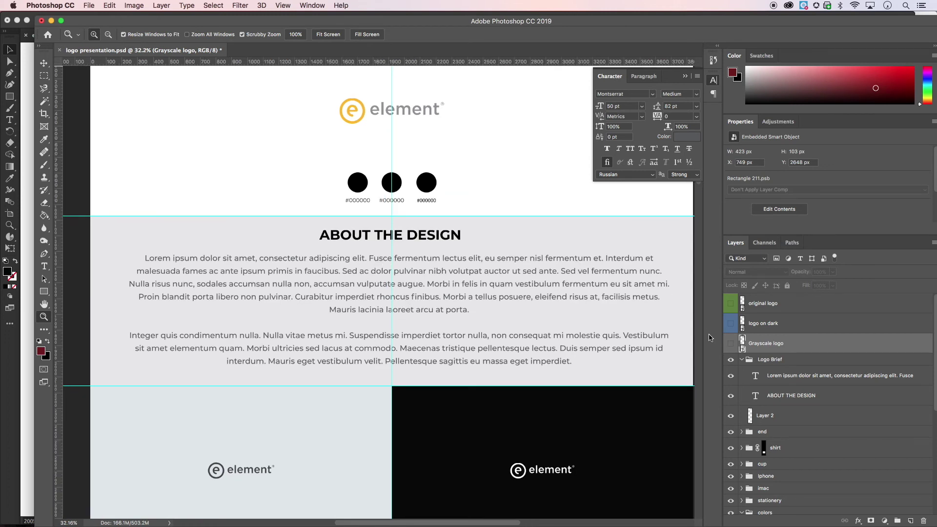
{"action": "left_click", "coordinate": [742, 360]}
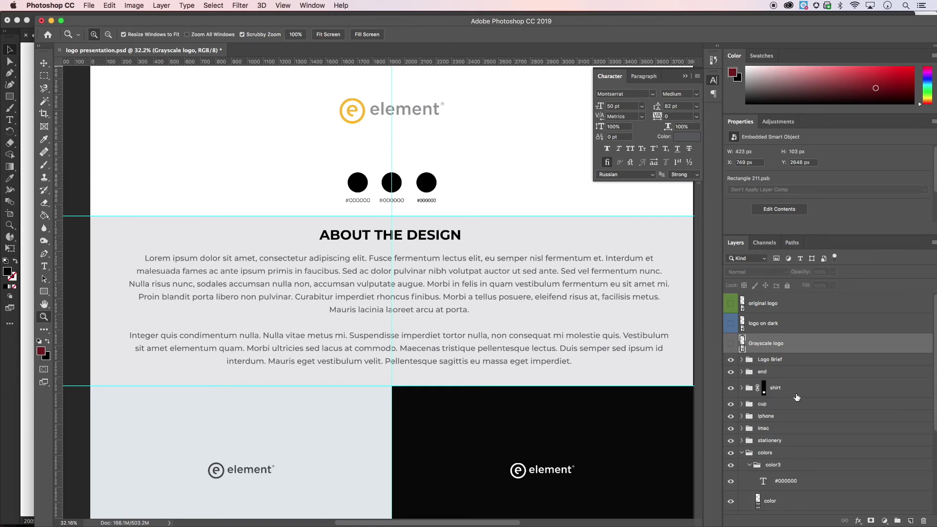
{"action": "left_click_drag", "start_coordinate": [936, 325], "coordinate": [933, 386]}
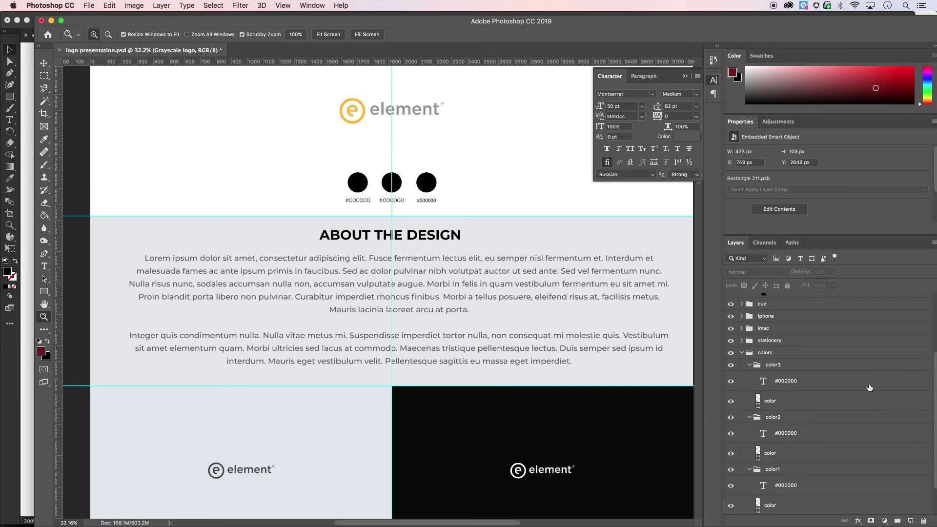
{"action": "left_click", "coordinate": [742, 353]}
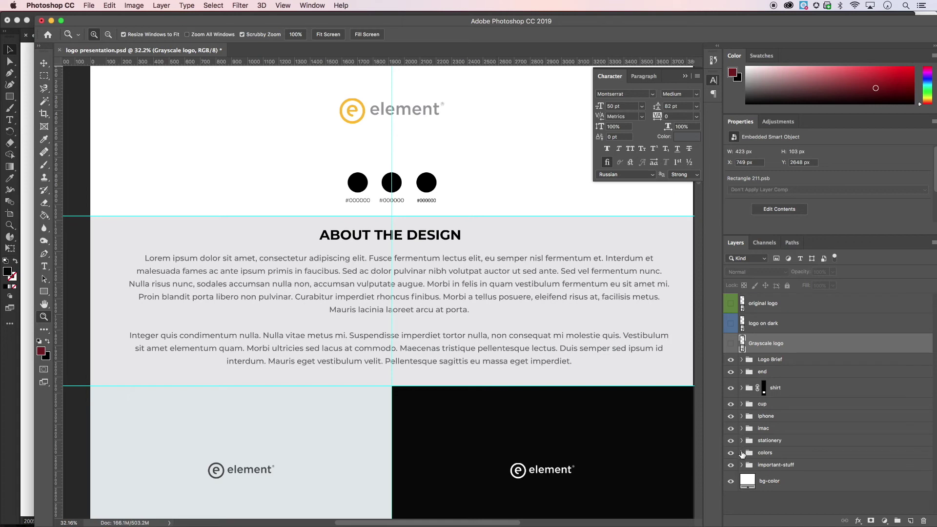
{"action": "left_click", "coordinate": [742, 453]}
{"action": "scroll", "coordinate": [830, 371], "scroll_direction": "down", "scroll_amount": 5}
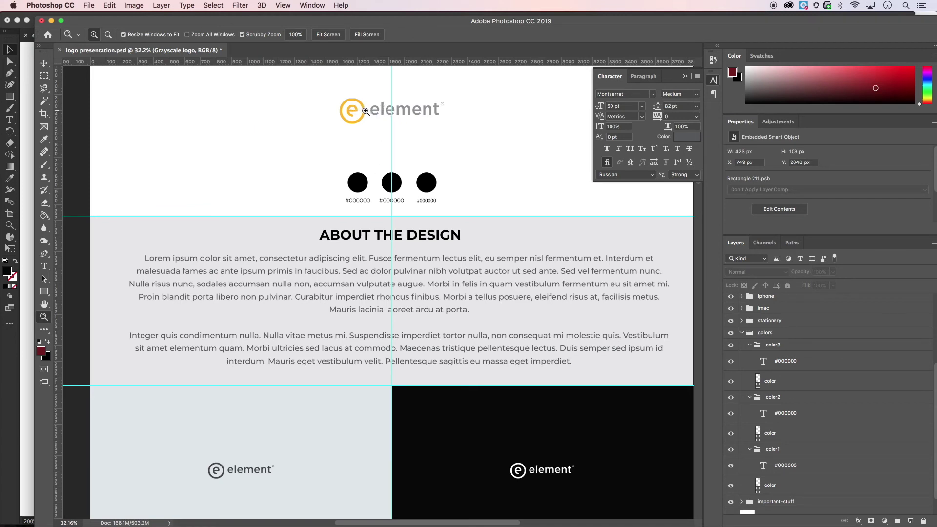
- Hide the color2 swatch group, and briefly toggle the color1 group's visibility to identify its swatch
{"action": "left_click", "coordinate": [734, 400]}
{"action": "left_click", "coordinate": [734, 401]}
{"action": "left_click", "coordinate": [733, 400]}
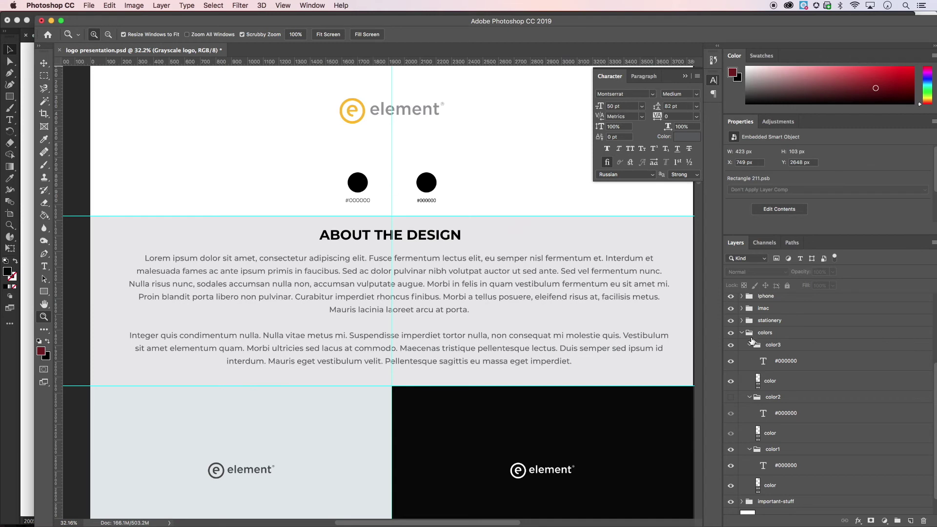
{"action": "left_click", "coordinate": [731, 450]}
{"action": "left_click", "coordinate": [731, 450]}
- Fill the color1 swatch circle with the yellow #fdb813 sampled from the logo's e symbol, and copy its hex code
{"action": "double_click", "coordinate": [758, 486]}
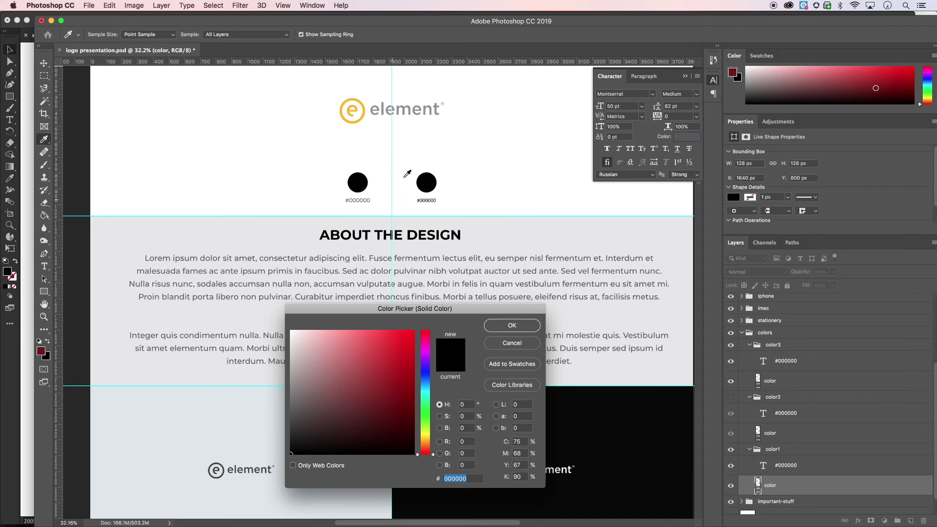
{"action": "left_click", "coordinate": [512, 344]}
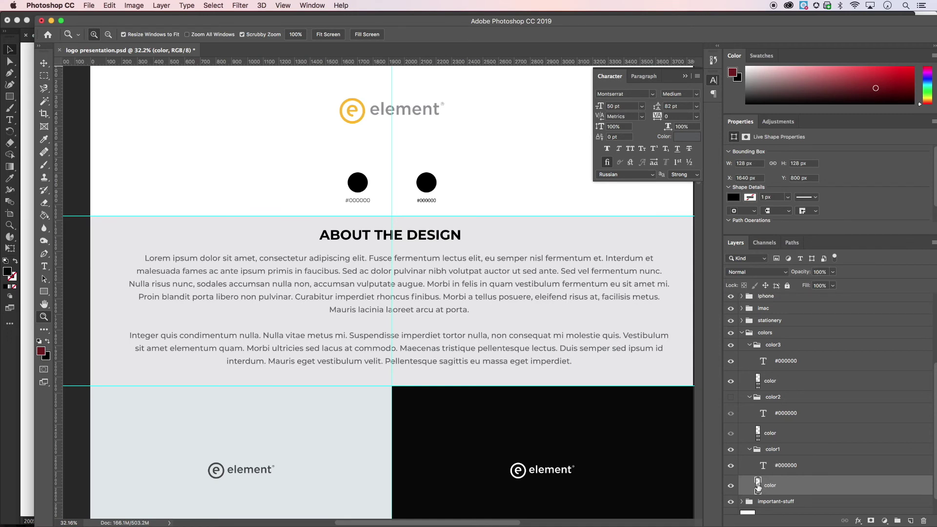
{"action": "double_click", "coordinate": [758, 485]}
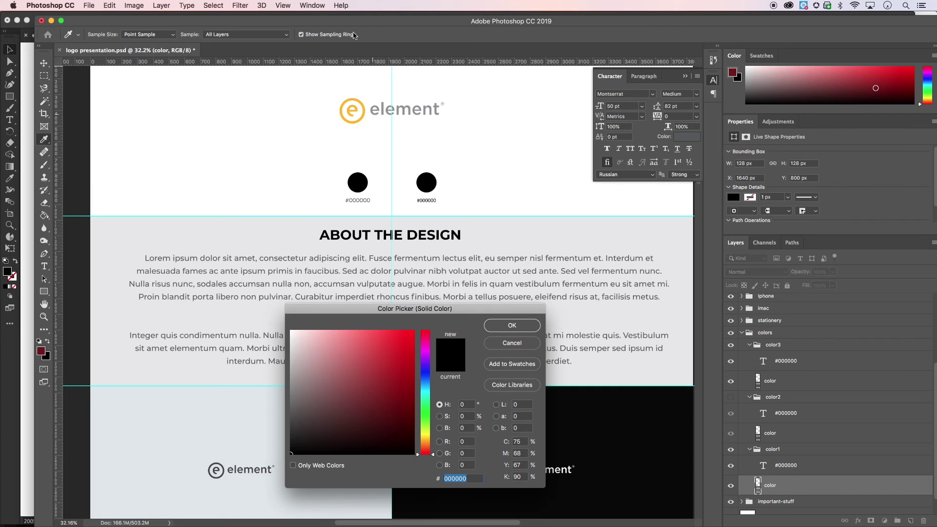
{"action": "left_click", "coordinate": [360, 99]}
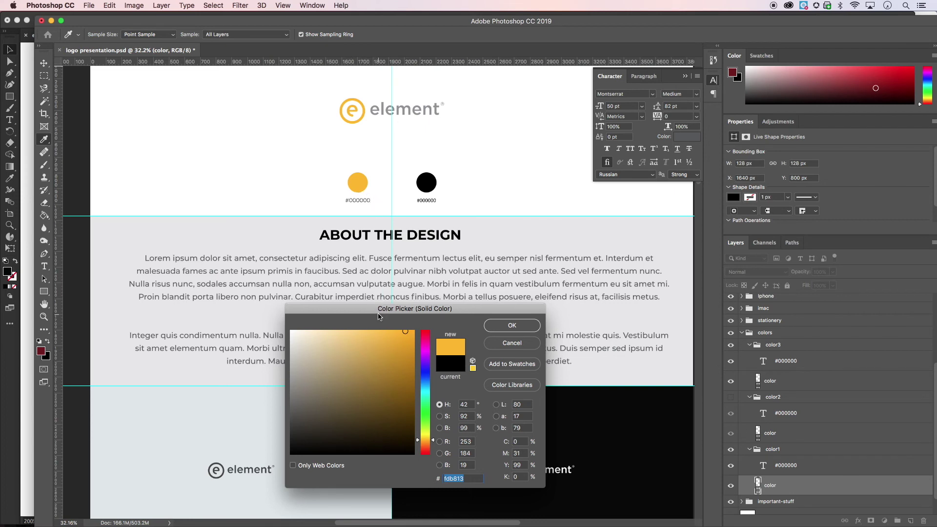
{"action": "left_click_drag", "start_coordinate": [378, 317], "coordinate": [412, 240]}
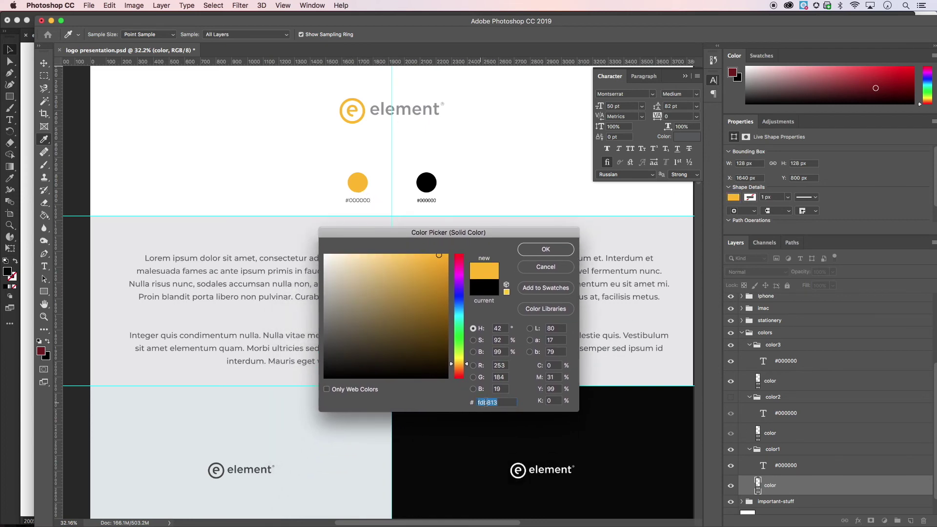
{"action": "left_click_drag", "start_coordinate": [503, 403], "coordinate": [471, 402]}
{"action": "left_click_drag", "start_coordinate": [490, 404], "coordinate": [460, 399]}
{"action": "left_click", "coordinate": [543, 252]}
{"action": "key", "text": "z"}
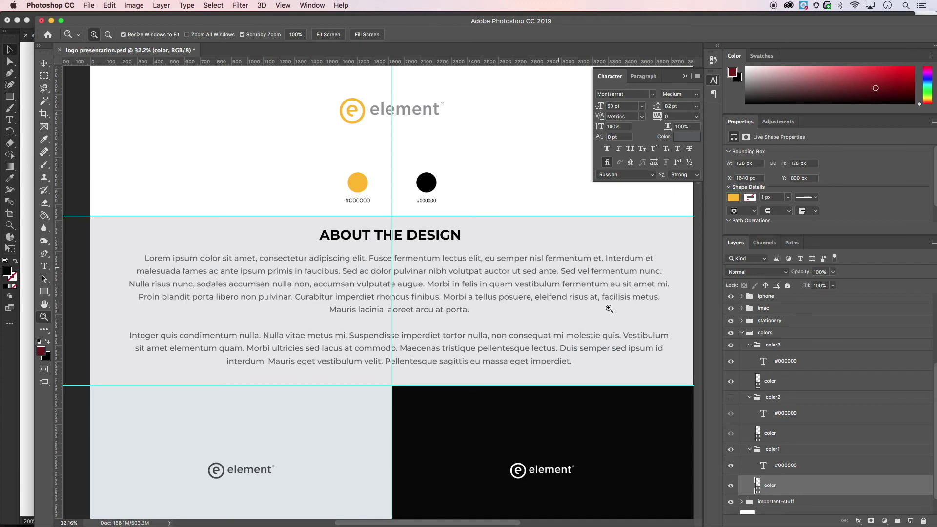
- Change the hex label under the yellow color1 swatch to #FDB813
{"action": "left_click", "coordinate": [777, 465]}
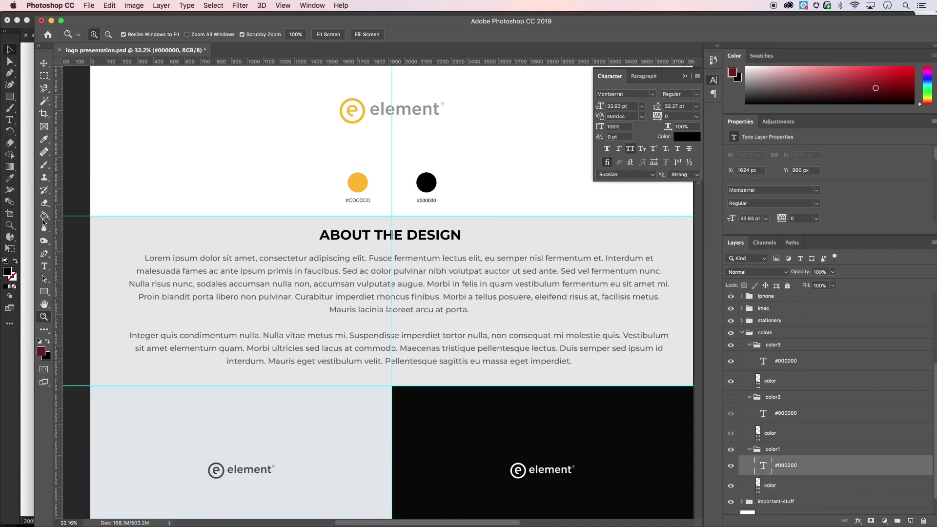
{"action": "left_click", "coordinate": [43, 267]}
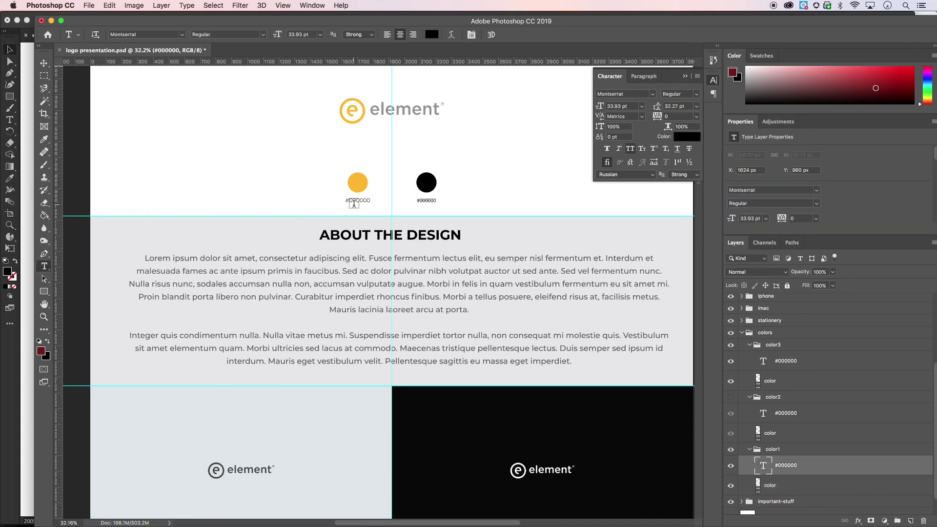
{"action": "left_click_drag", "start_coordinate": [349, 200], "coordinate": [369, 200]}
{"action": "type", "text": "FDB813"}
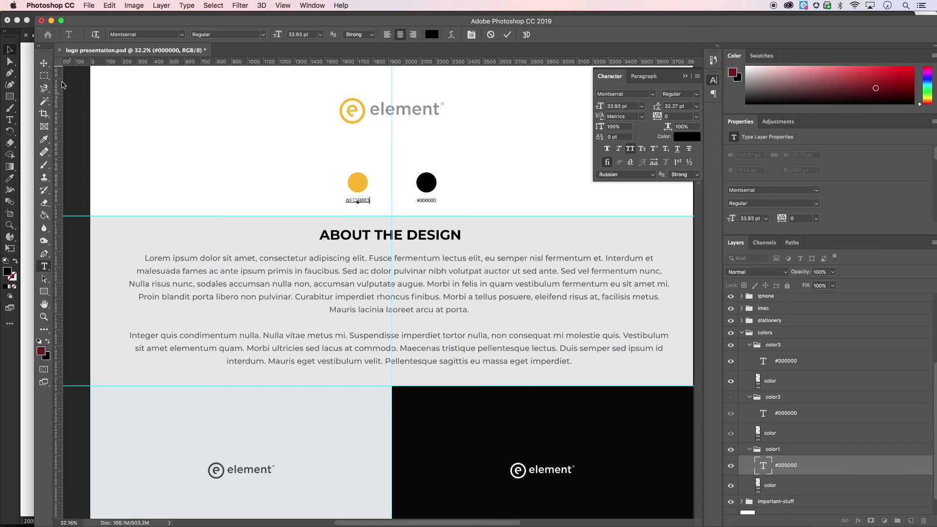
{"action": "left_click", "coordinate": [43, 63]}
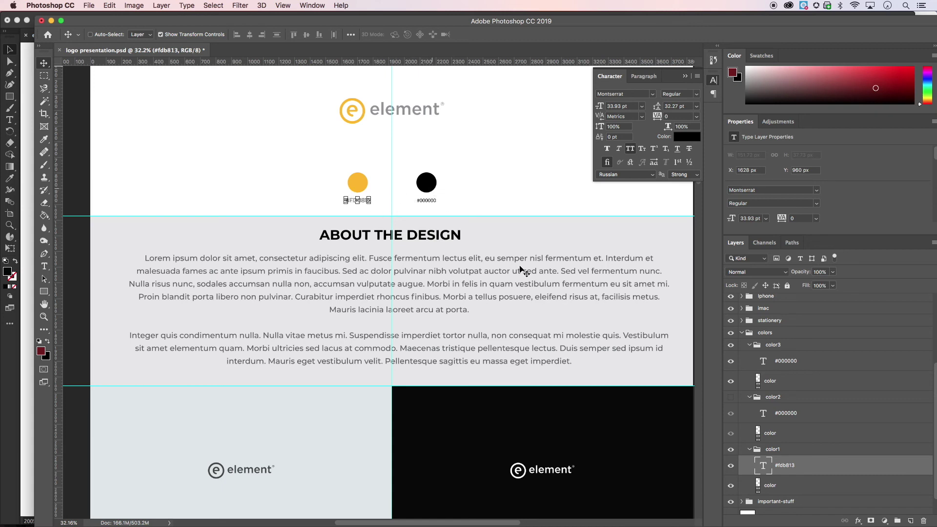
- Fill the color3 swatch circle with the gray #919295 sampled from the logo's element wordmark, and copy its hex code
{"action": "double_click", "coordinate": [759, 380]}
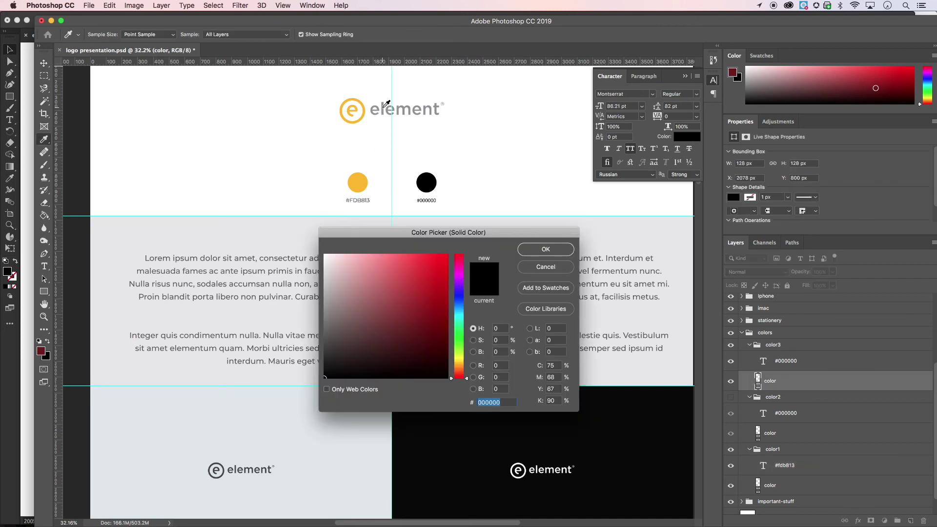
{"action": "left_click", "coordinate": [383, 110]}
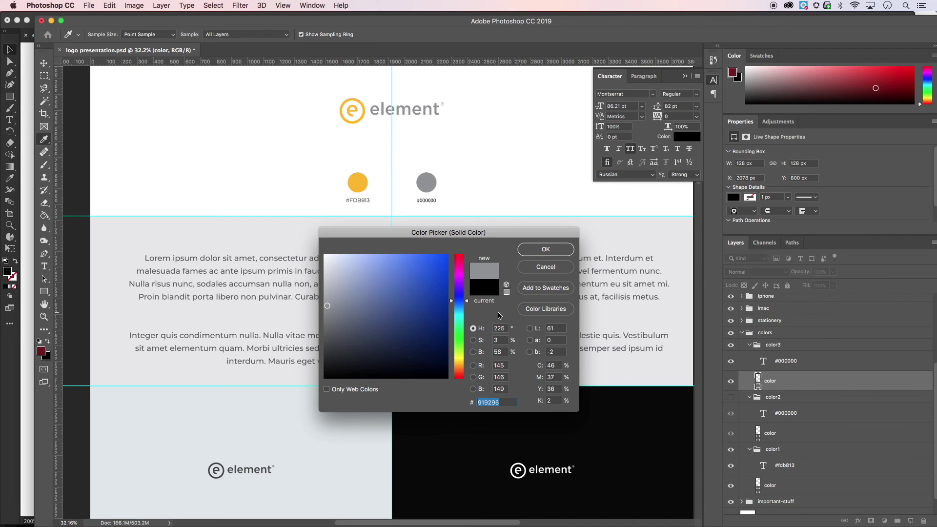
{"action": "left_click", "coordinate": [506, 402]}
{"action": "left_click_drag", "start_coordinate": [506, 402], "coordinate": [471, 402]}
{"action": "left_click", "coordinate": [545, 250]}
{"action": "key", "text": "v"}
- Change the hex label under the gray color3 swatch to #919295
{"action": "left_click", "coordinate": [782, 361]}
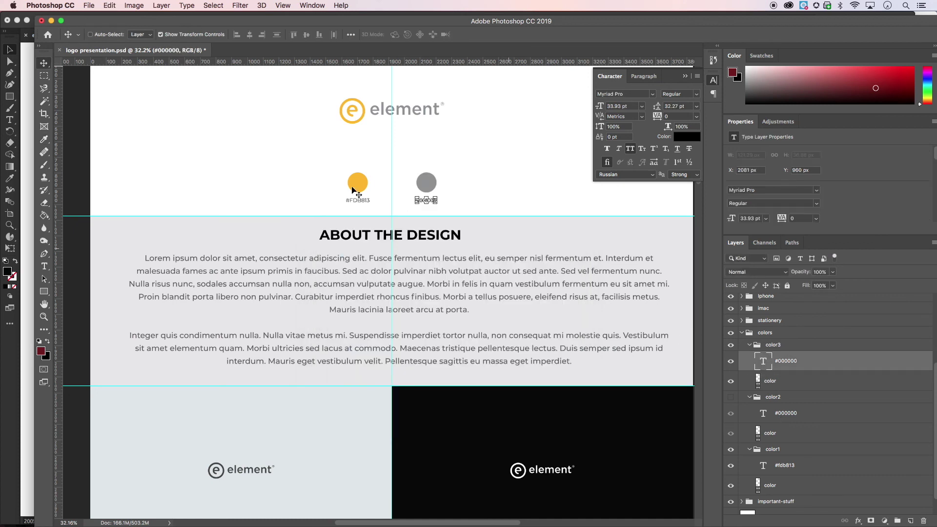
{"action": "left_click", "coordinate": [45, 268]}
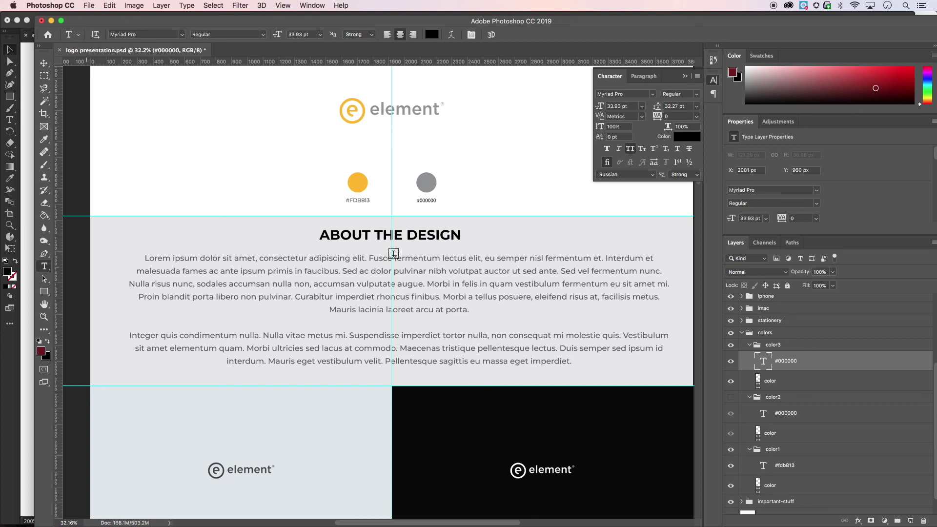
{"action": "left_click_drag", "start_coordinate": [420, 201], "coordinate": [437, 201]}
{"action": "type", "text": "#918295"}
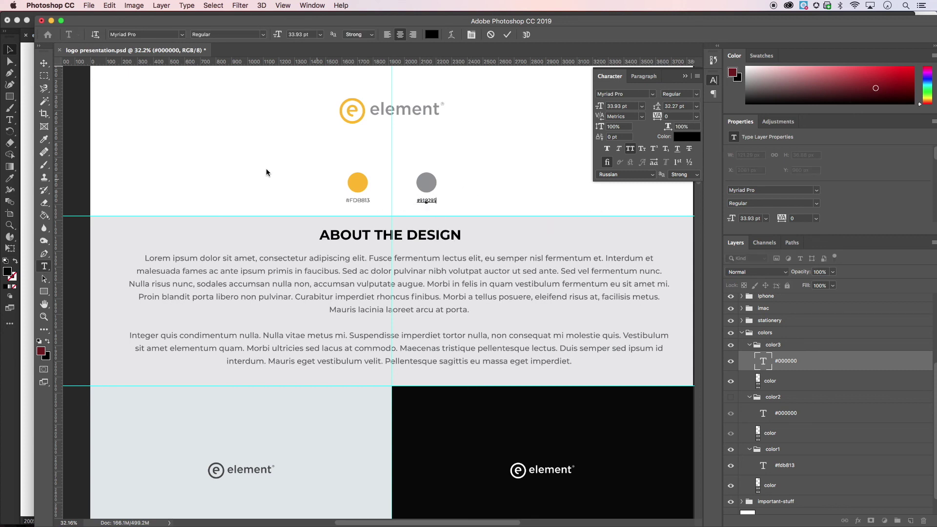
{"action": "left_click", "coordinate": [44, 63]}
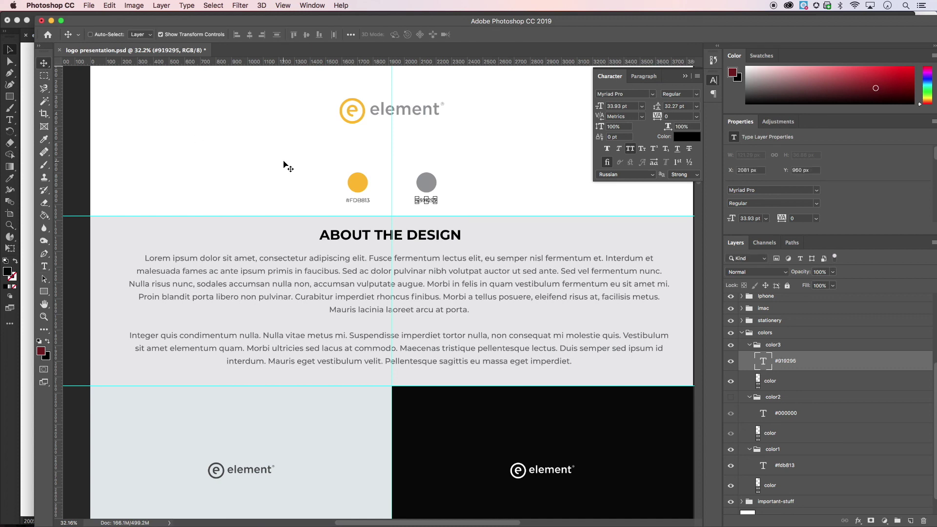
- Select the original logo smart object layer at the head of the layer stack
{"action": "left_click", "coordinate": [801, 383]}
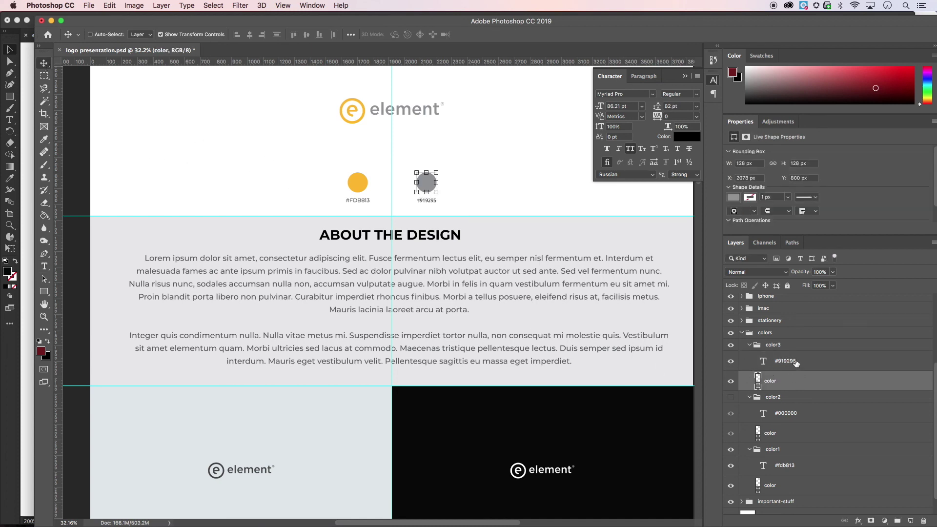
{"action": "left_click", "coordinate": [788, 346]}
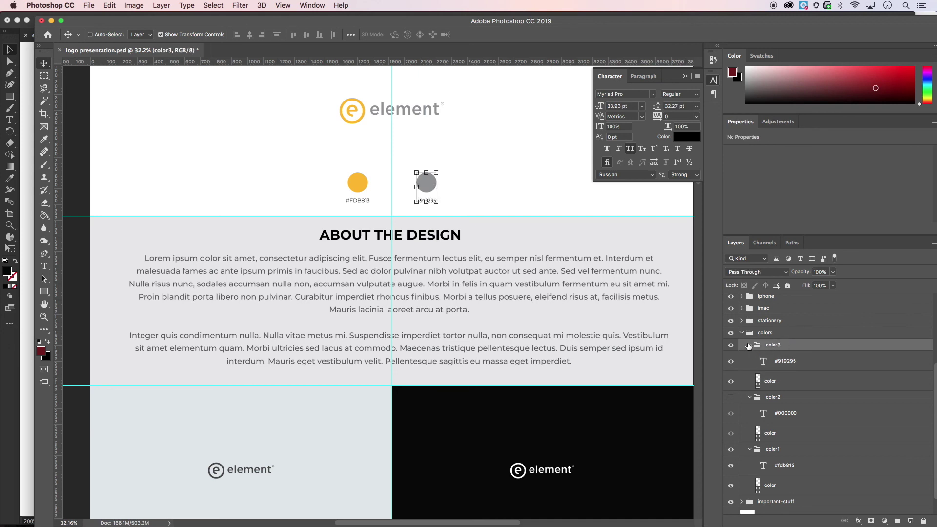
{"action": "scroll", "coordinate": [761, 325], "scroll_direction": "up", "scroll_amount": 5}
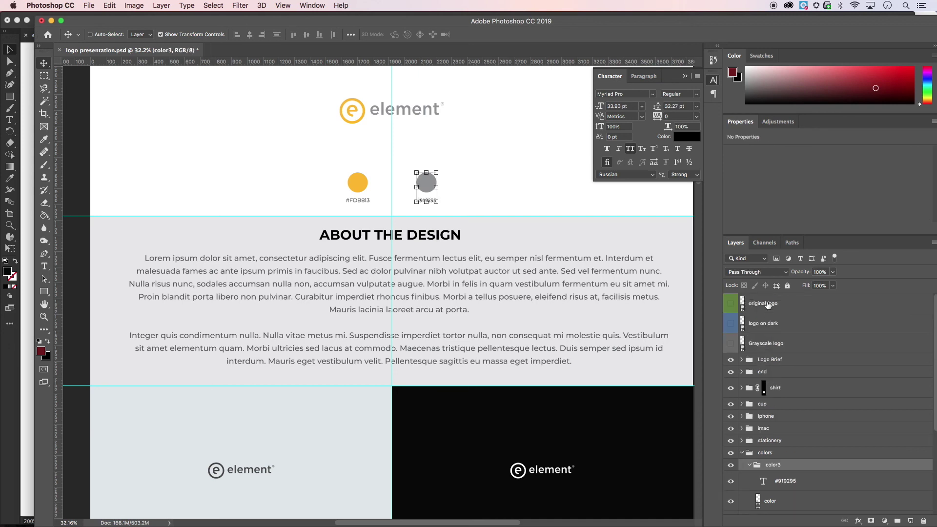
{"action": "left_click", "coordinate": [768, 305]}
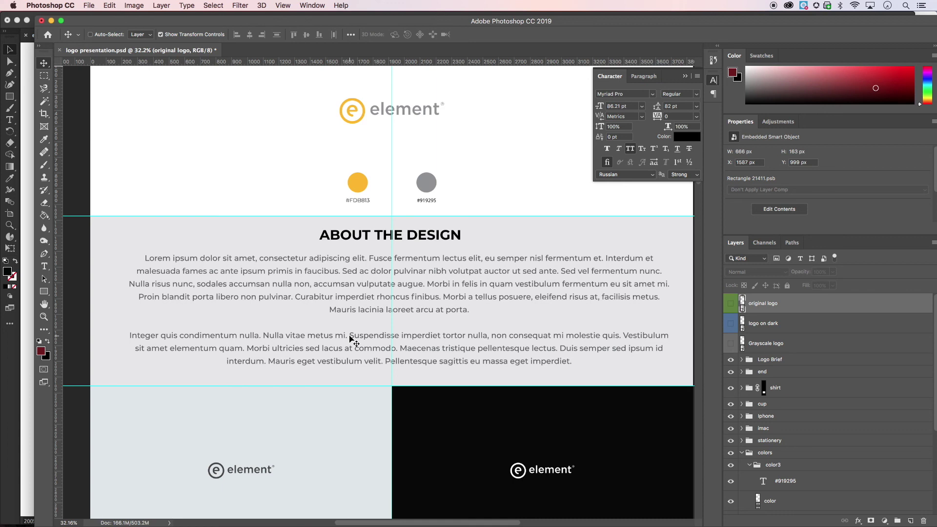
- Review the finished presentation, from the stationery, computer, phone, mug and shirt mockups back up to the logo and color swatches
{"action": "scroll", "coordinate": [481, 287], "scroll_direction": "down", "scroll_amount": 10}
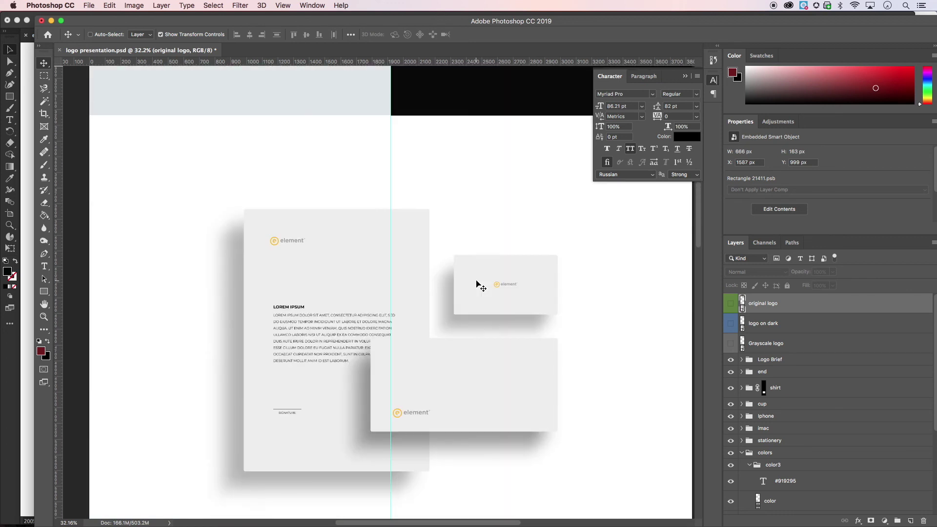
{"action": "scroll", "coordinate": [402, 402], "scroll_direction": "down", "scroll_amount": 10}
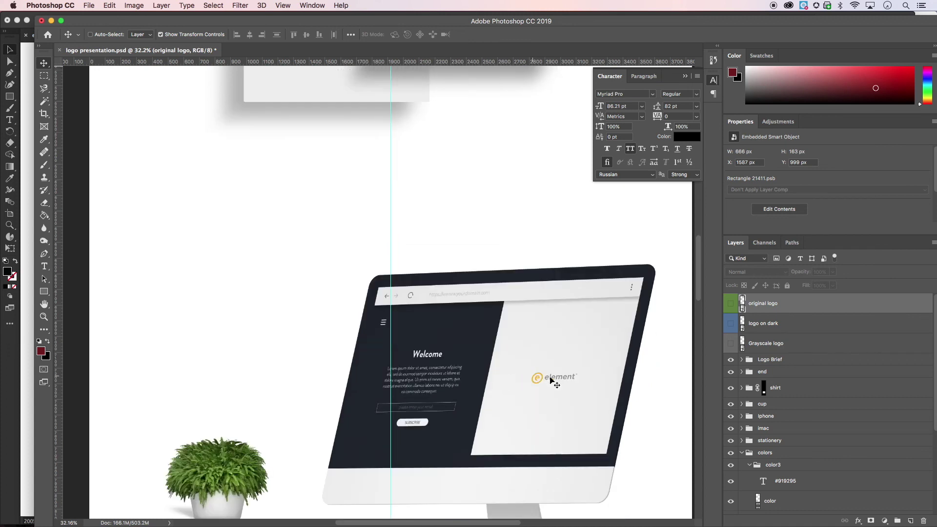
{"action": "scroll", "coordinate": [507, 384], "scroll_direction": "down", "scroll_amount": 15}
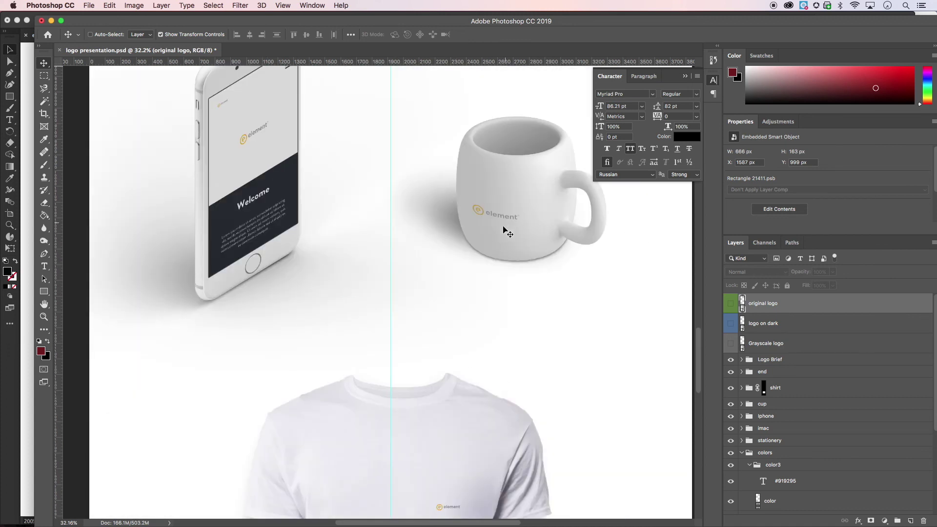
{"action": "scroll", "coordinate": [503, 234], "scroll_direction": "down", "scroll_amount": 4}
{"action": "scroll", "coordinate": [492, 254], "scroll_direction": "up", "scroll_amount": 15}
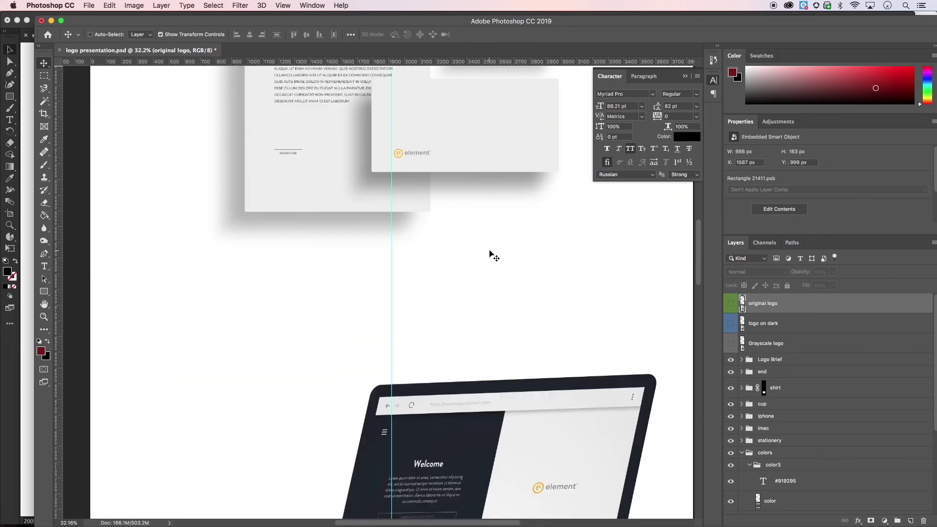
{"action": "scroll", "coordinate": [492, 254], "scroll_direction": "up", "scroll_amount": 5}
{"action": "scroll", "coordinate": [492, 254], "scroll_direction": "up", "scroll_amount": 12}
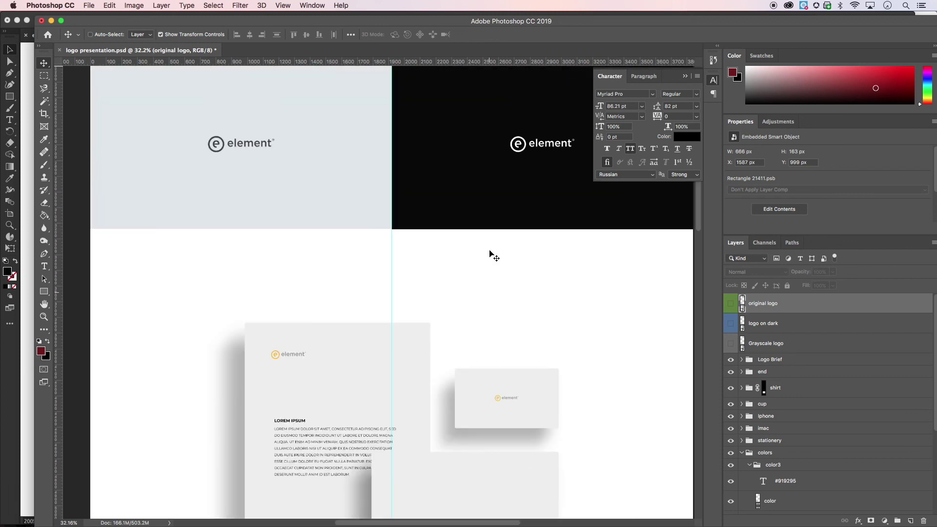
{"action": "scroll", "coordinate": [492, 254], "scroll_direction": "down", "scroll_amount": 10}
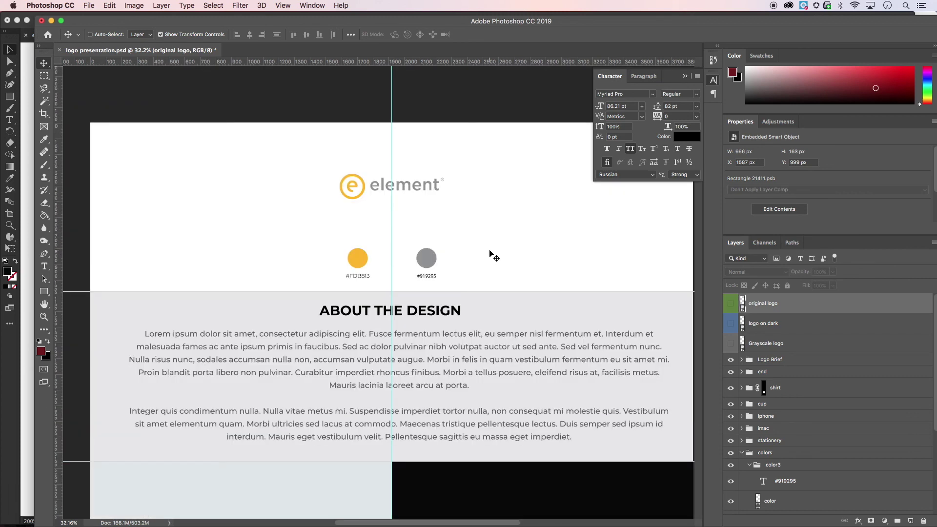